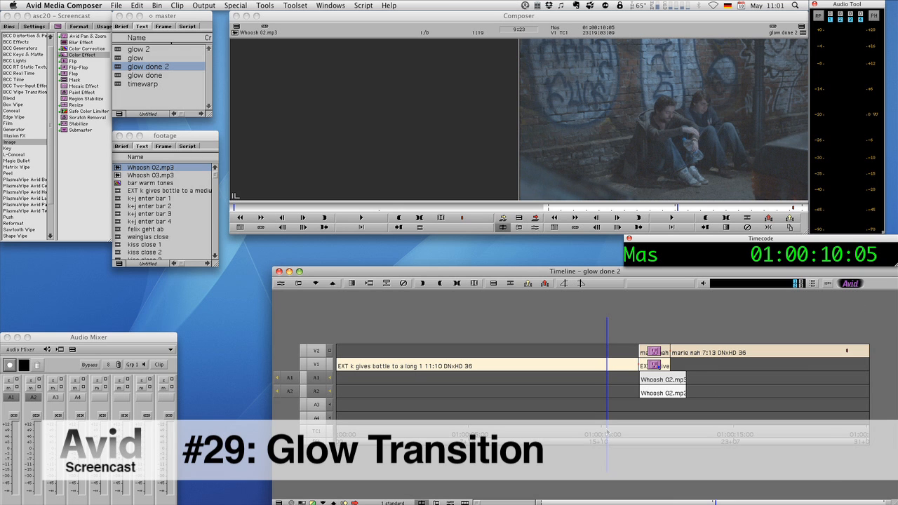
- Play back the glow transition in the "glow done 2" sequence and scrub back through it
key(space)
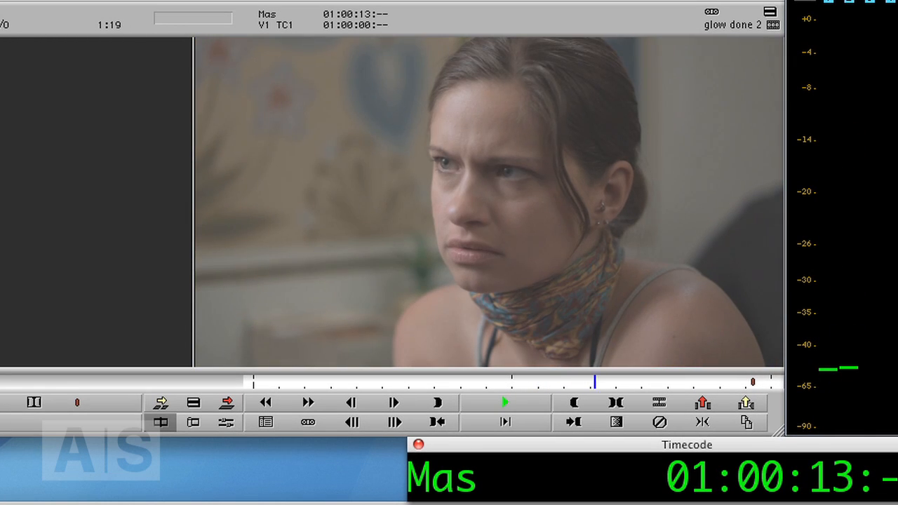
key(space)
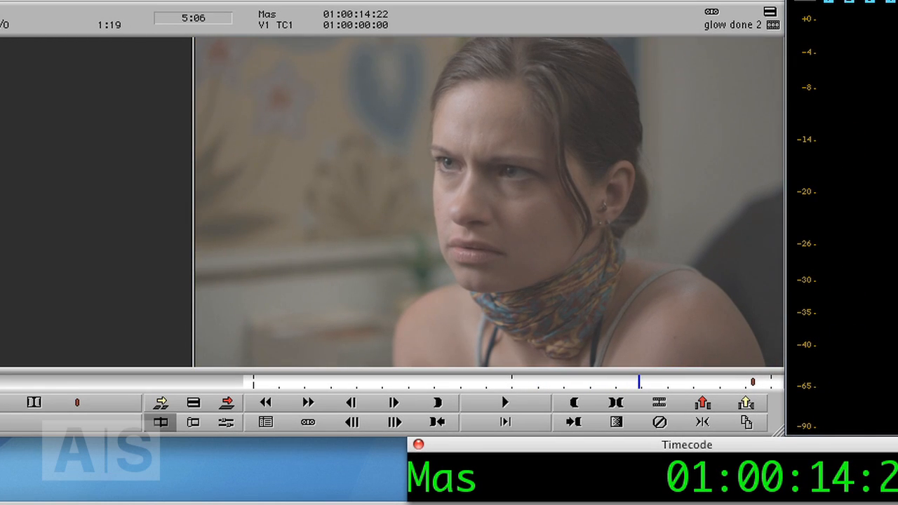
drag(639, 381, 562, 382)
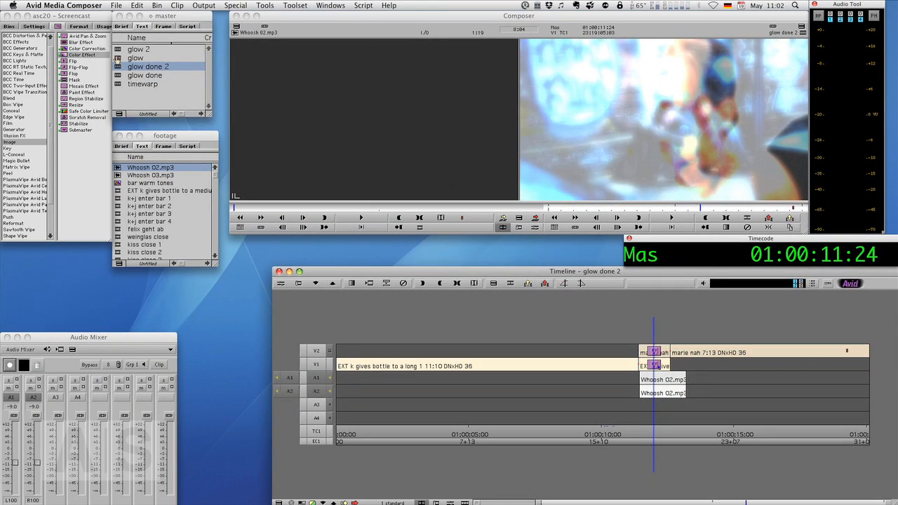
- Load the "glow" sequence and move the "marie nah" clip straight up from V1 to V2
double_click(117, 59)
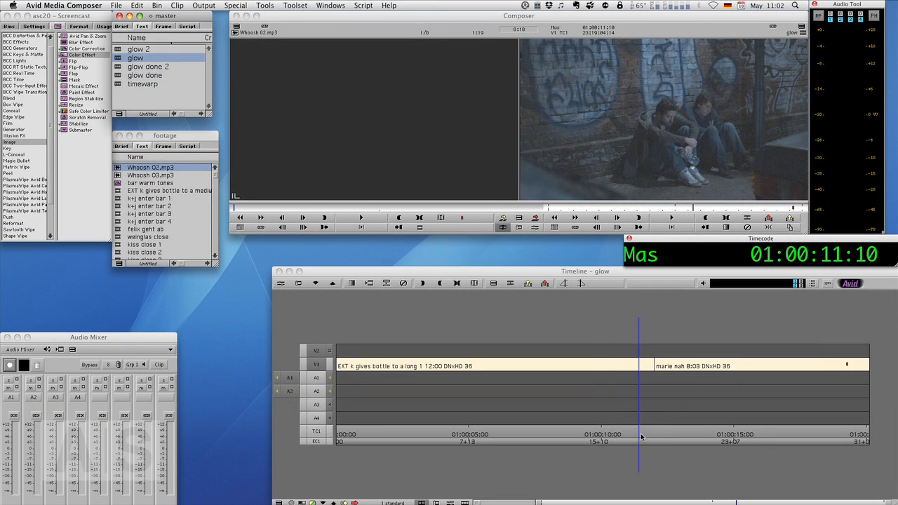
drag(640, 436, 672, 449)
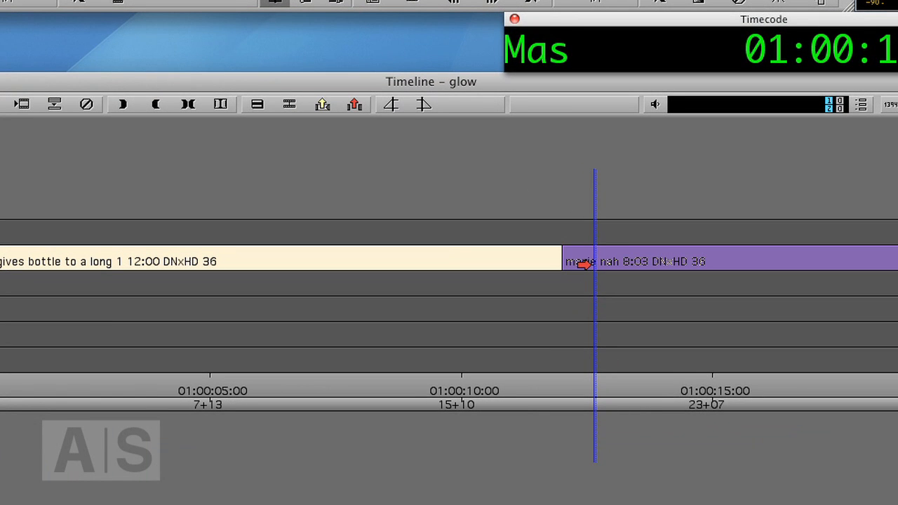
drag(586, 263, 586, 236)
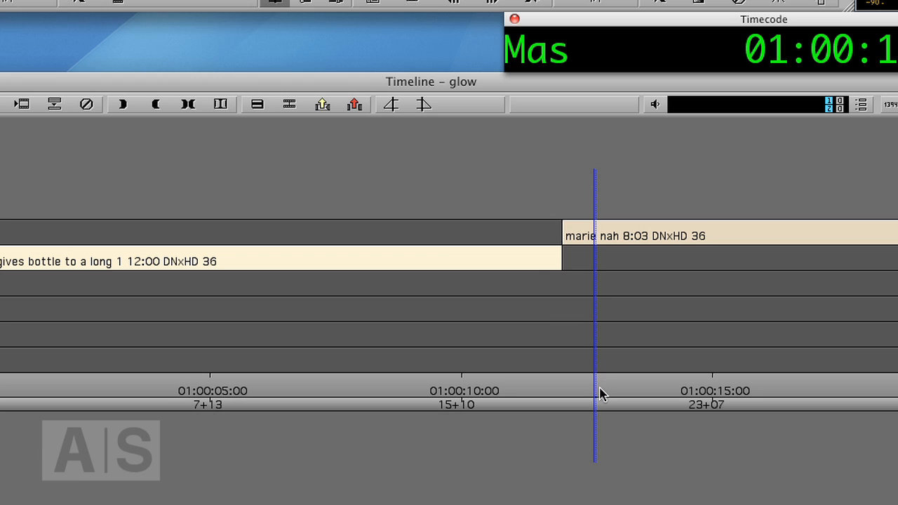
- Overlap the clips around the cut by extending the head of "marie nah" to 8:18 and the tail of the V1 clip to 12:15
click(567, 402)
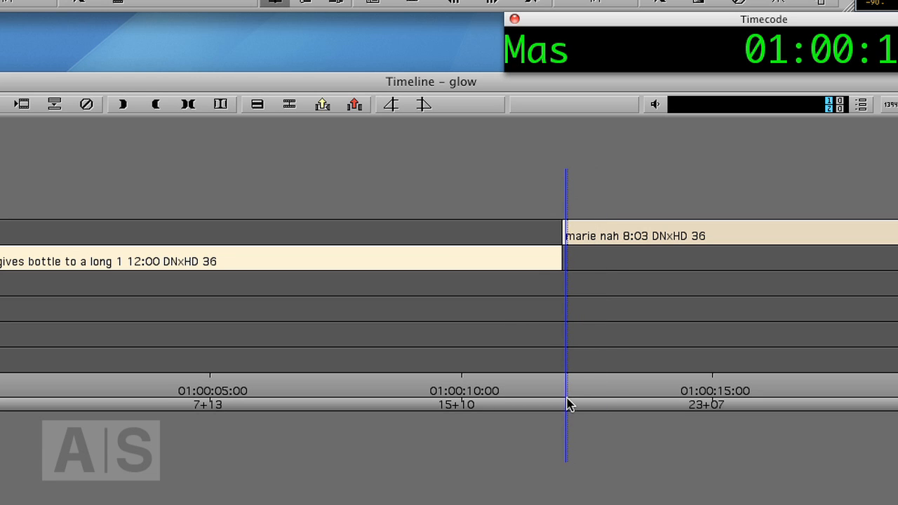
key(u)
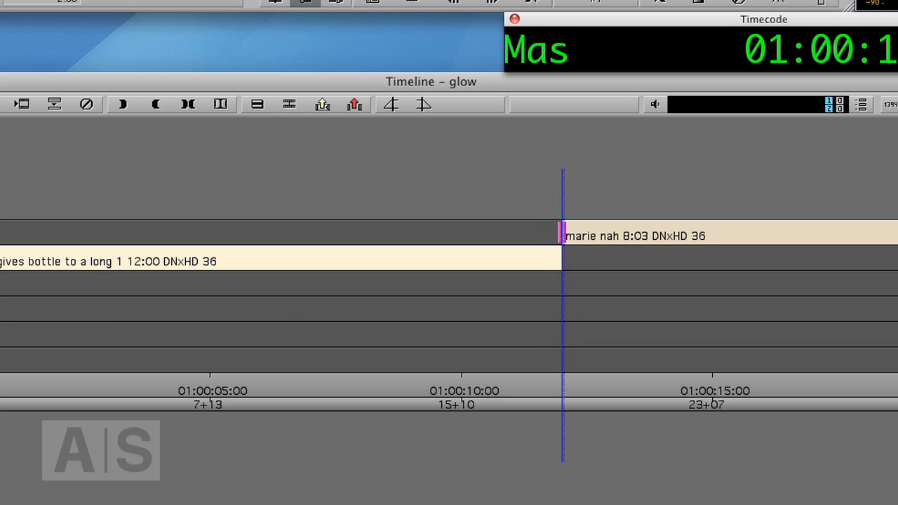
key(Return)
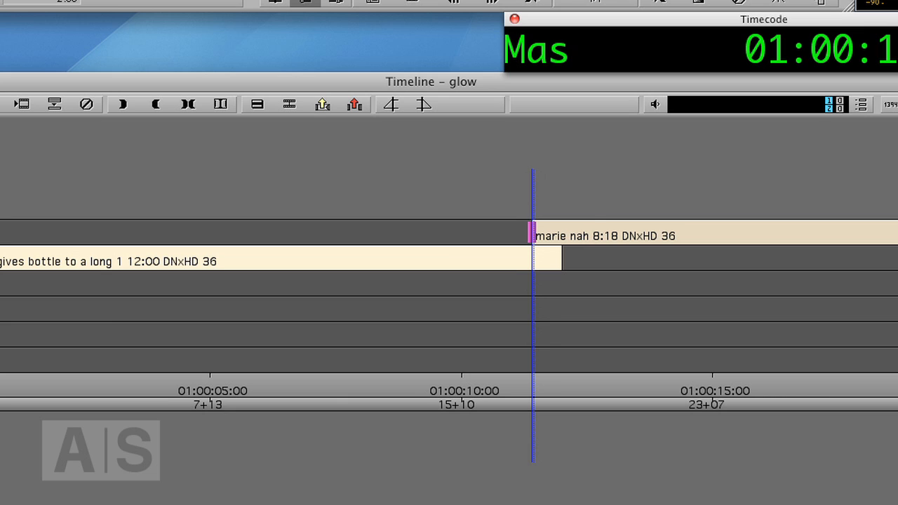
key(u)
key(Return)
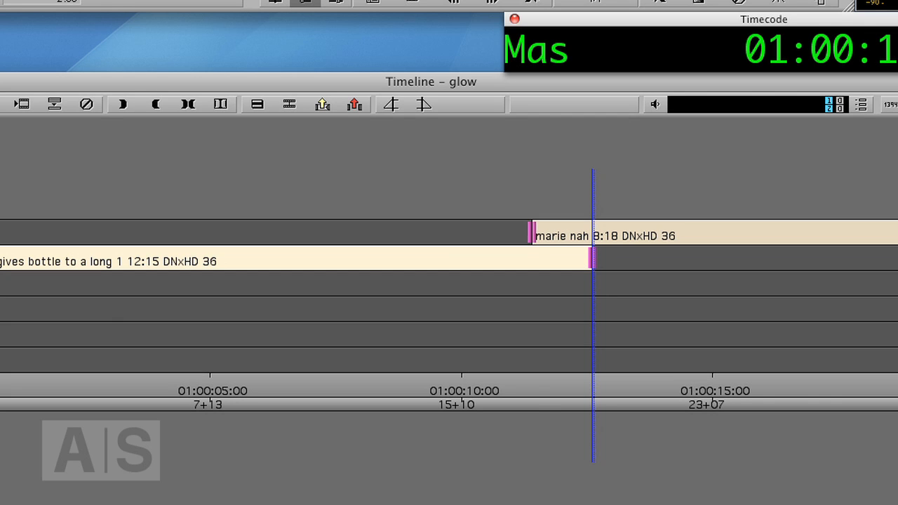
key(Escape)
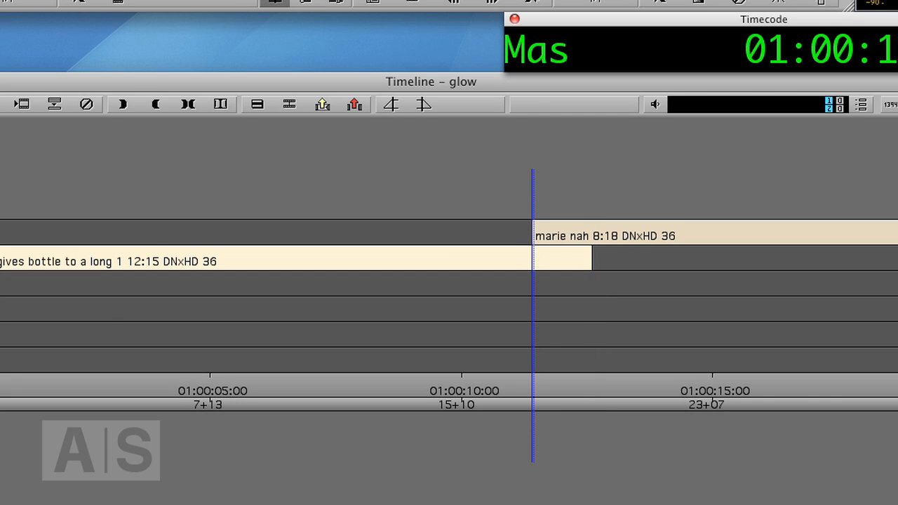
- Split the V1 clip where the overlap starts and the "marie nah" clip on V2 where the overlap ends
key(h)
key(s)
key(h)
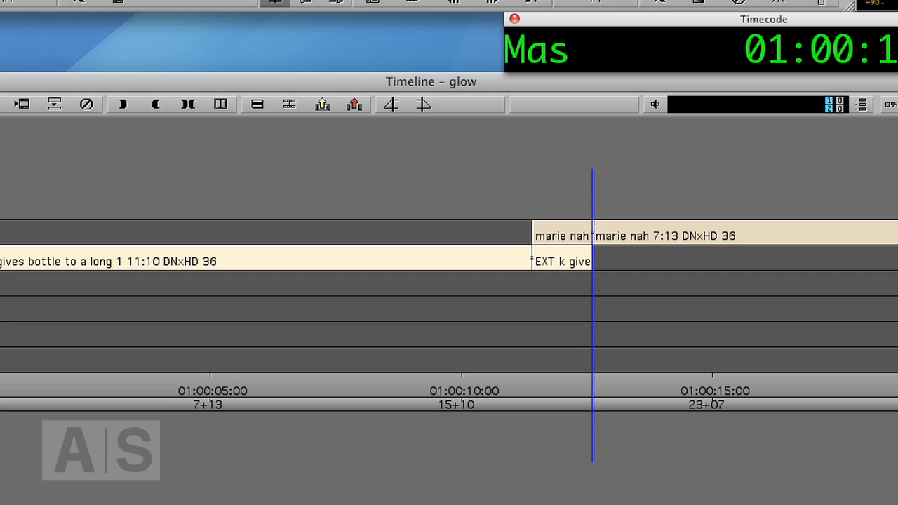
- Apply the BCC Glow effect to the short overlapping "marie nah" segment on V2 and close the effect list
click(580, 388)
drag(568, 388, 533, 358)
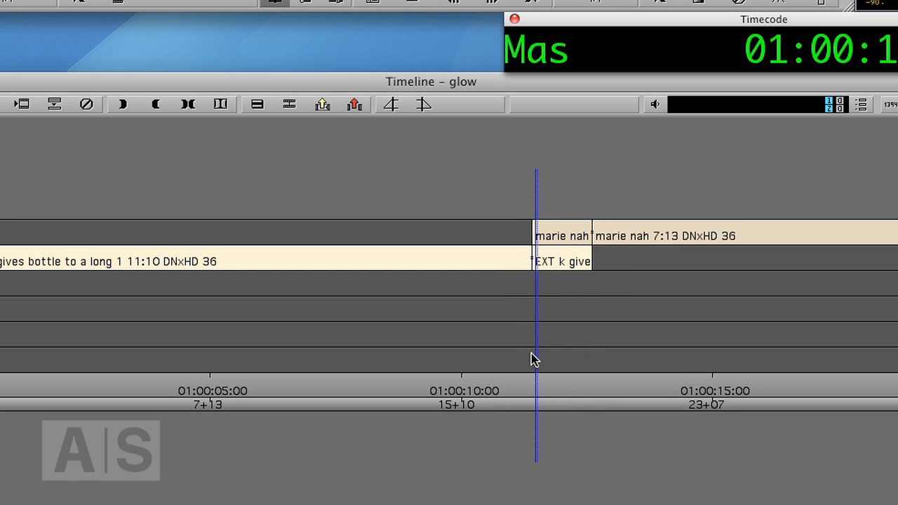
click(558, 391)
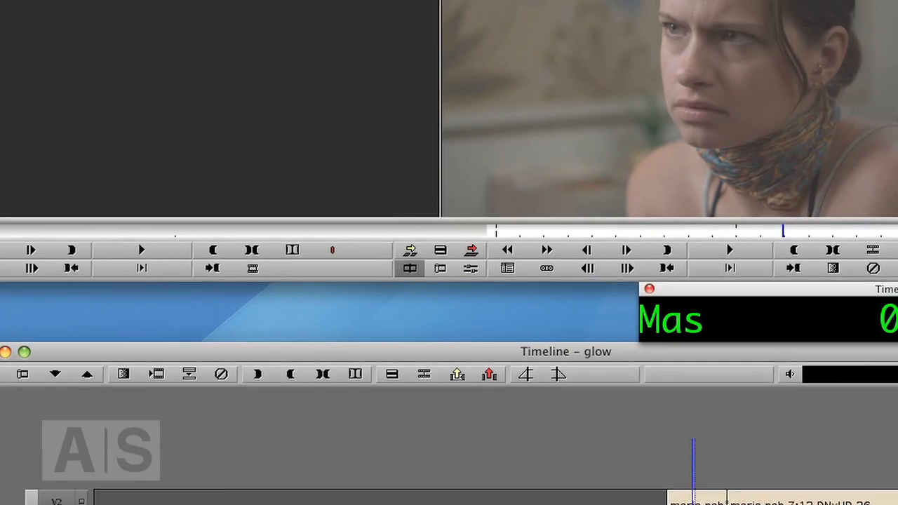
click(40, 10)
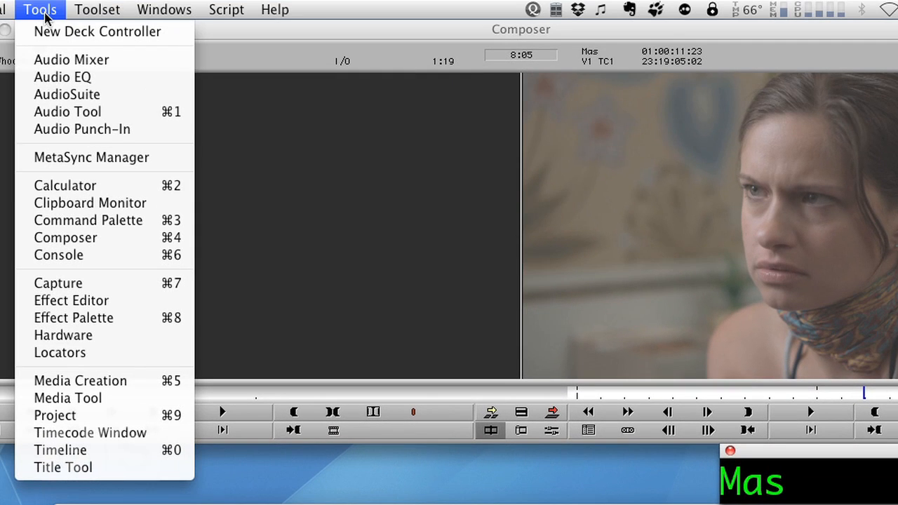
click(91, 318)
drag(161, 124, 213, 118)
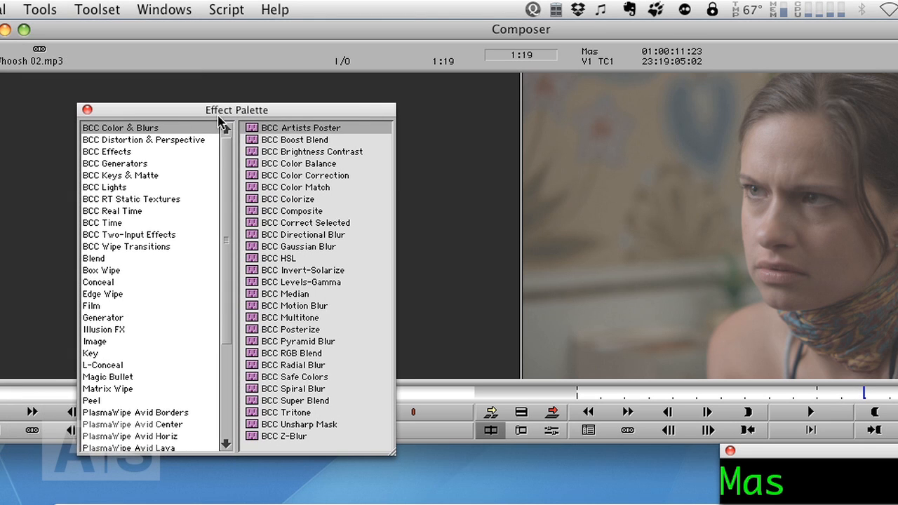
click(102, 154)
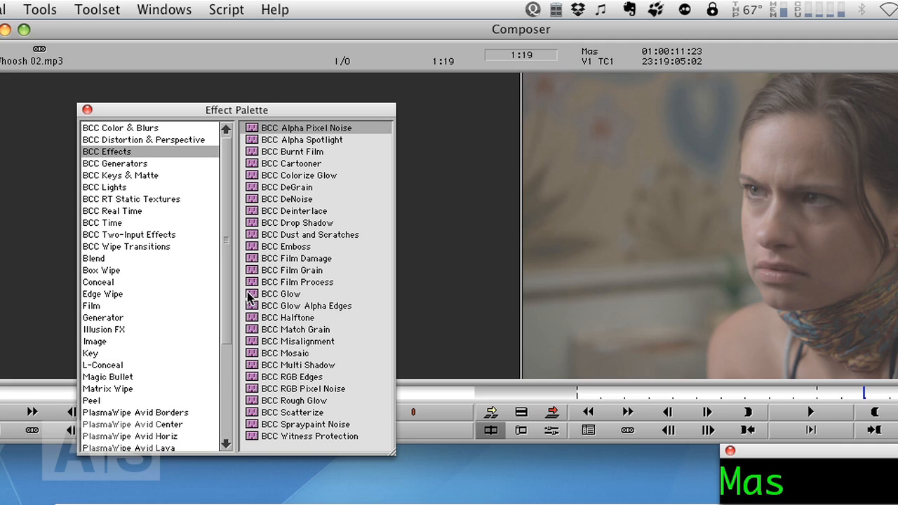
drag(248, 296, 595, 453)
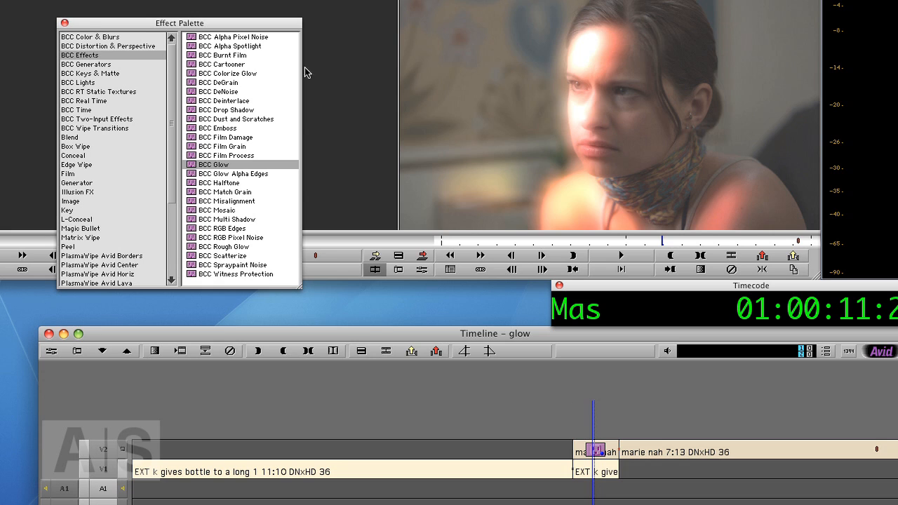
click(63, 24)
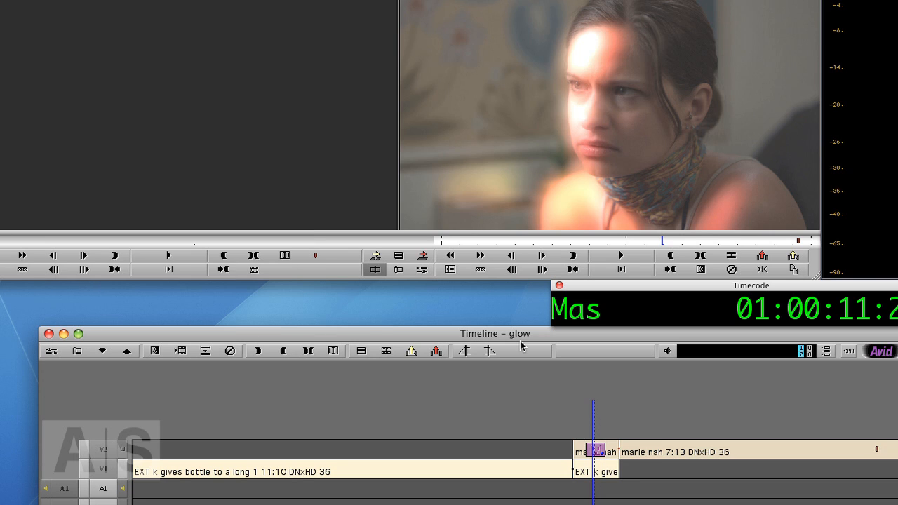
- Open the BCC Glow effect for editing and add keyframes on its first and last frames
click(52, 351)
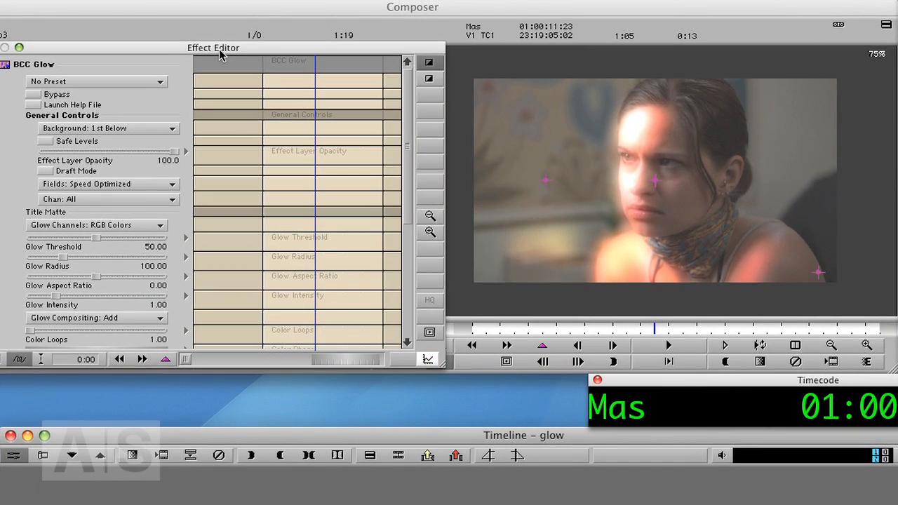
drag(219, 55, 218, 62)
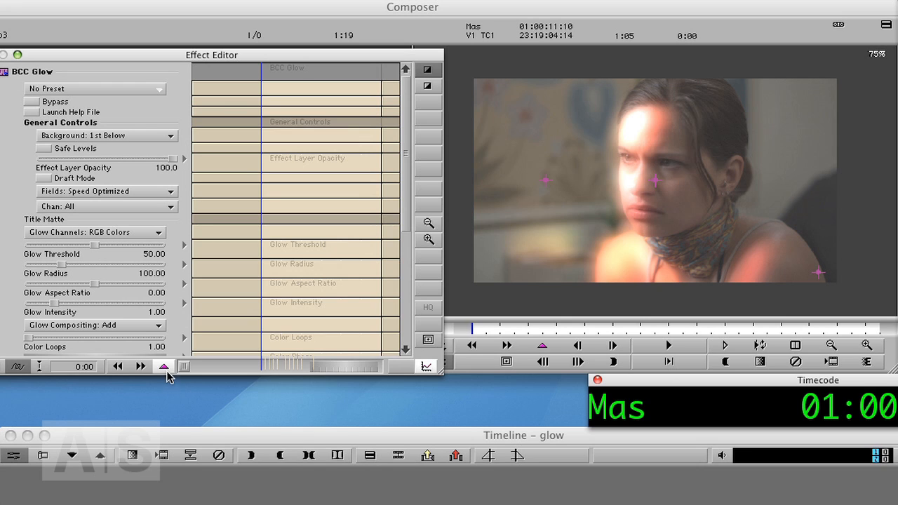
drag(165, 366, 216, 359)
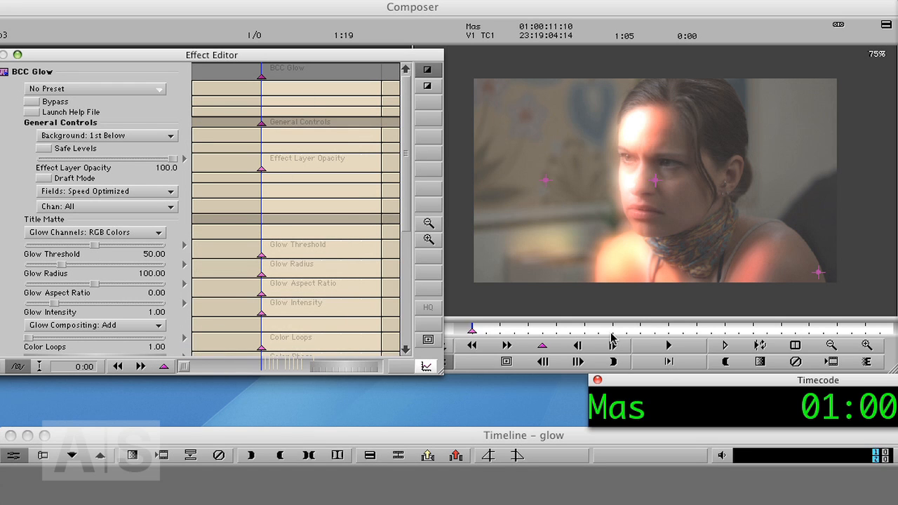
drag(504, 328, 892, 329)
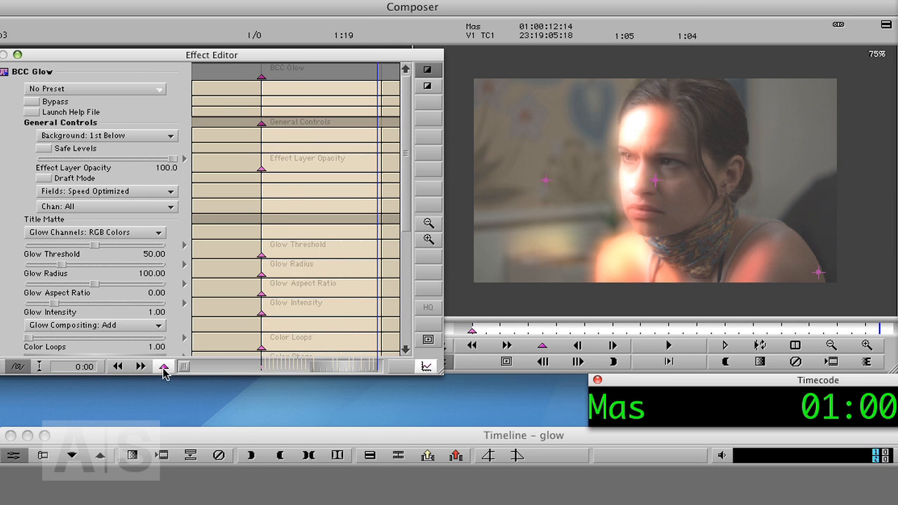
drag(164, 366, 211, 358)
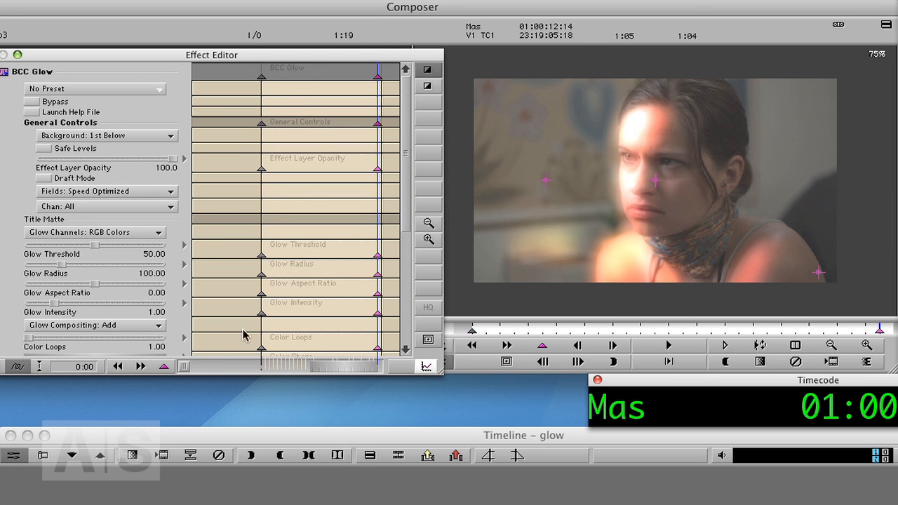
drag(554, 328, 470, 344)
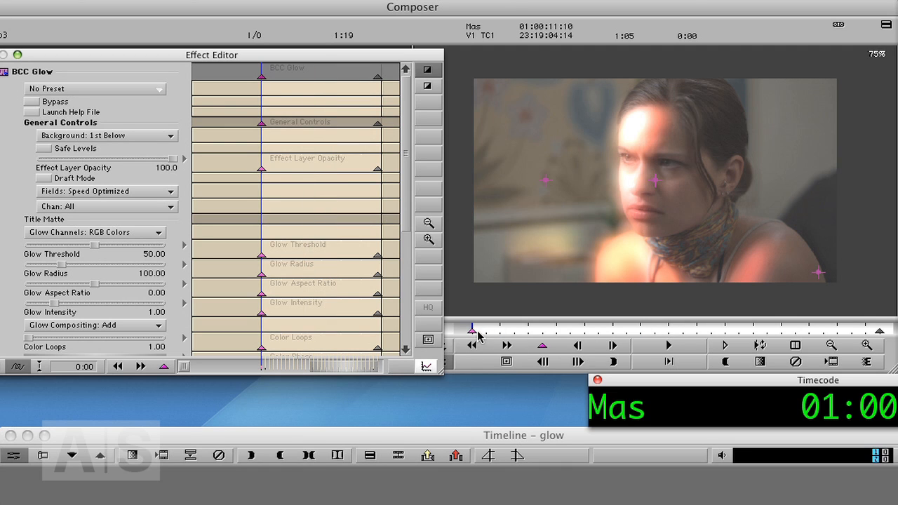
click(484, 328)
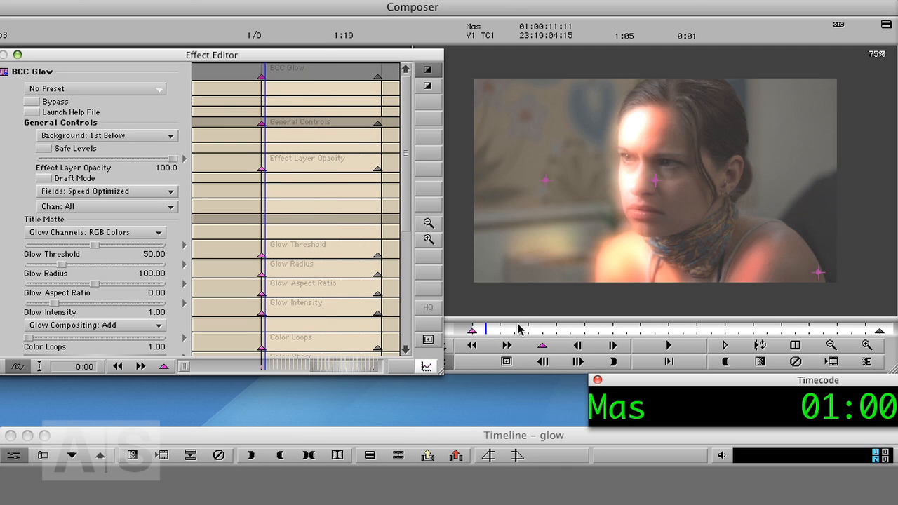
key(Left)
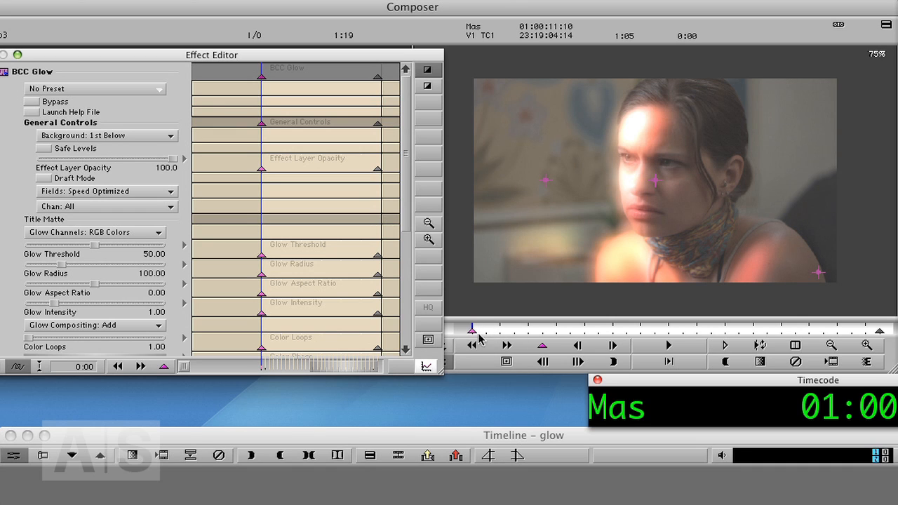
drag(489, 326, 883, 338)
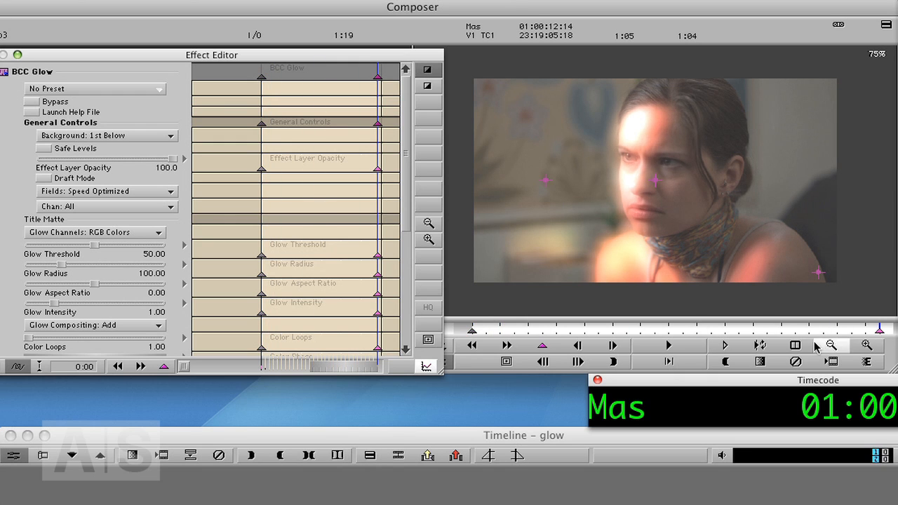
- At the first keyframe of BCC Glow, set Glow Intensity to 4.73 and Glow Threshold to 21.34
click(463, 329)
click(473, 343)
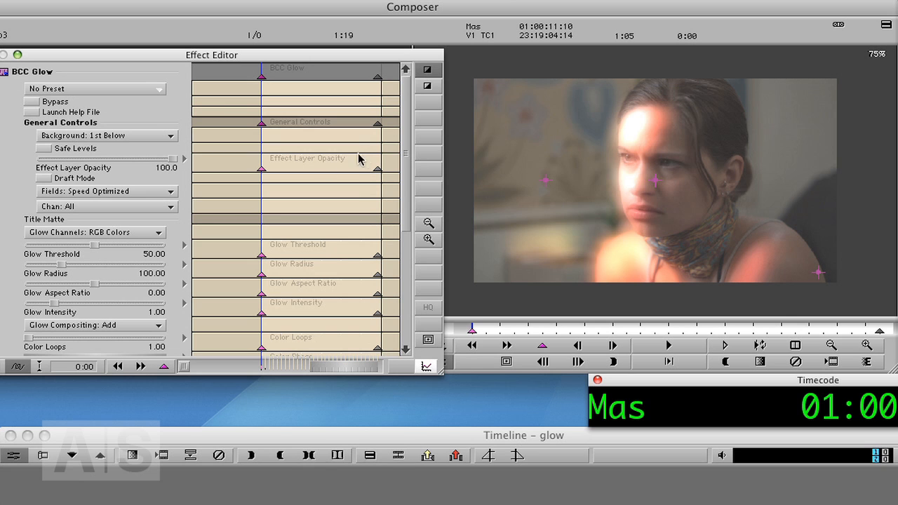
drag(405, 148, 420, 167)
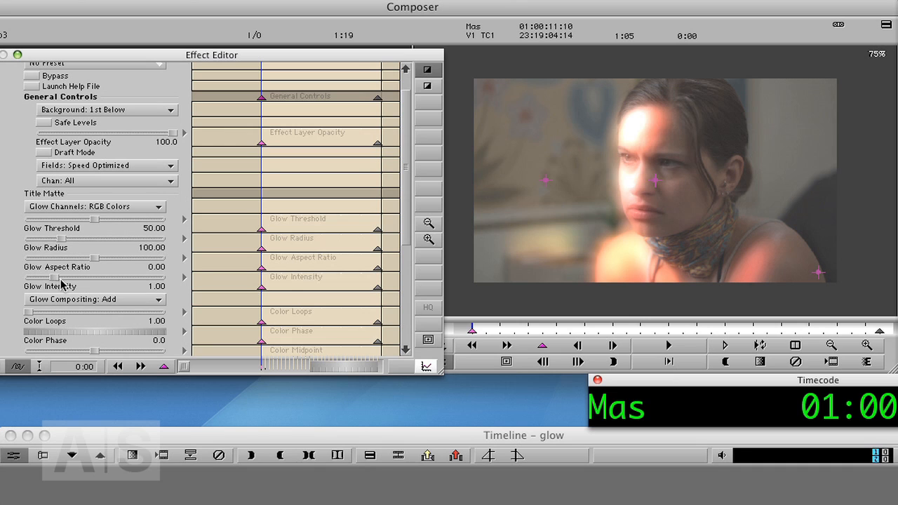
drag(54, 279, 157, 283)
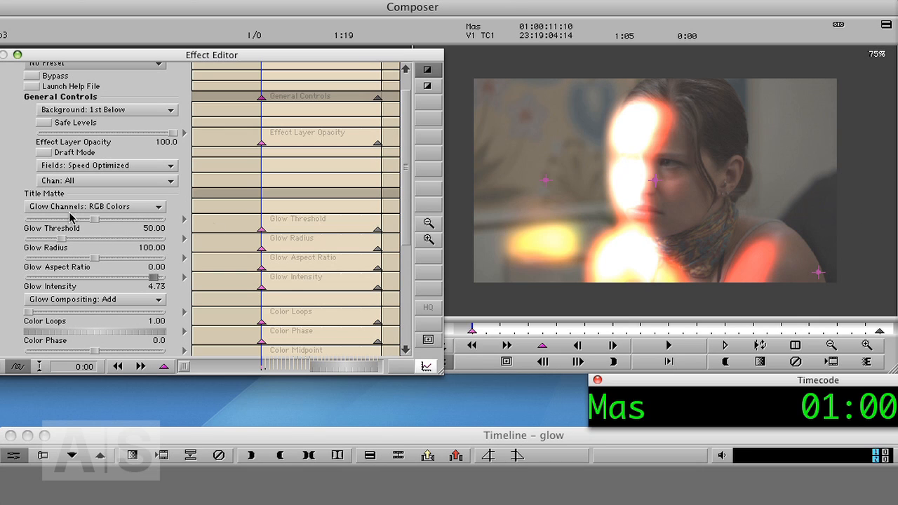
drag(95, 223, 61, 224)
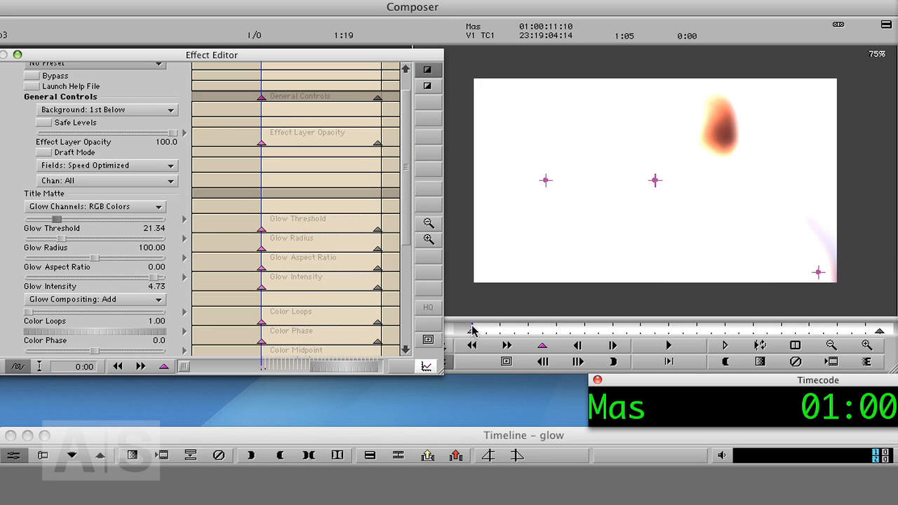
- At the last keyframe of BCC Glow, set Glow Intensity to 0.00 and Glow Threshold to 33.54
mouse_move(472, 333)
mouse_down()
mouse_move(882, 328)
mouse_move(881, 337)
mouse_up()
click(880, 335)
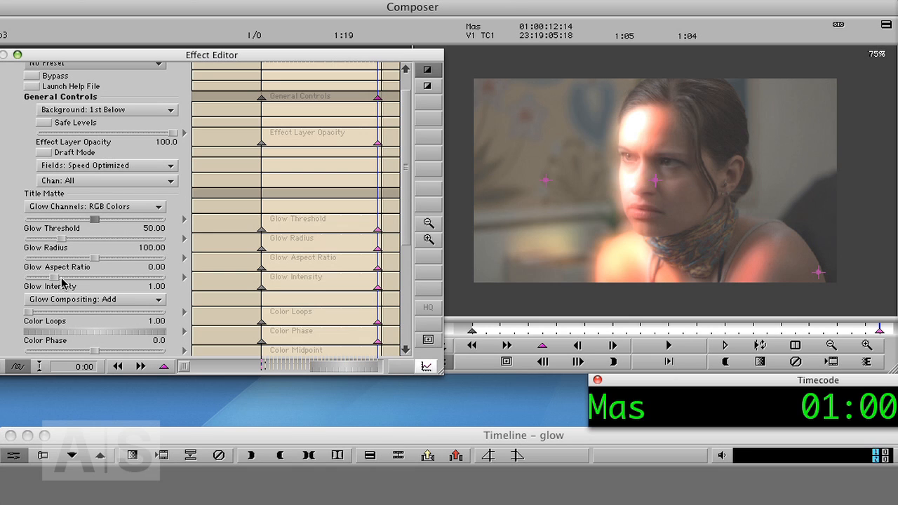
drag(55, 279, 2, 293)
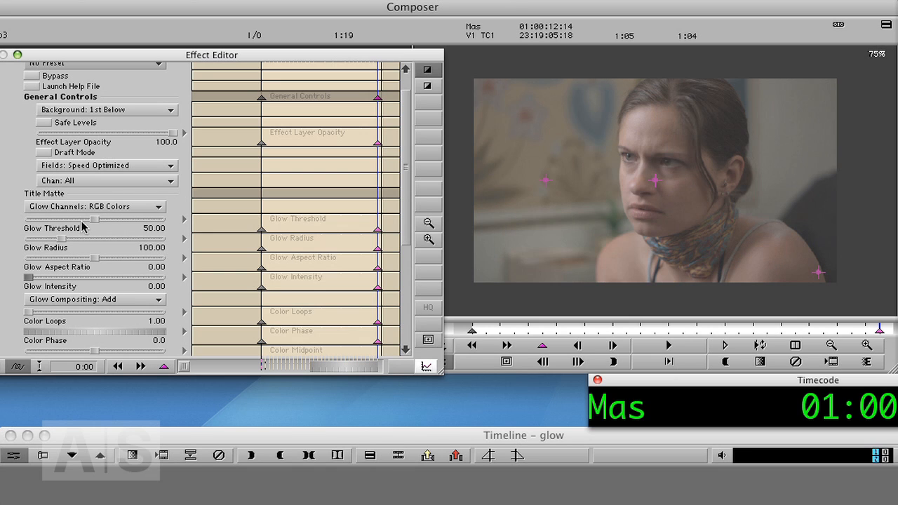
drag(83, 223, 73, 224)
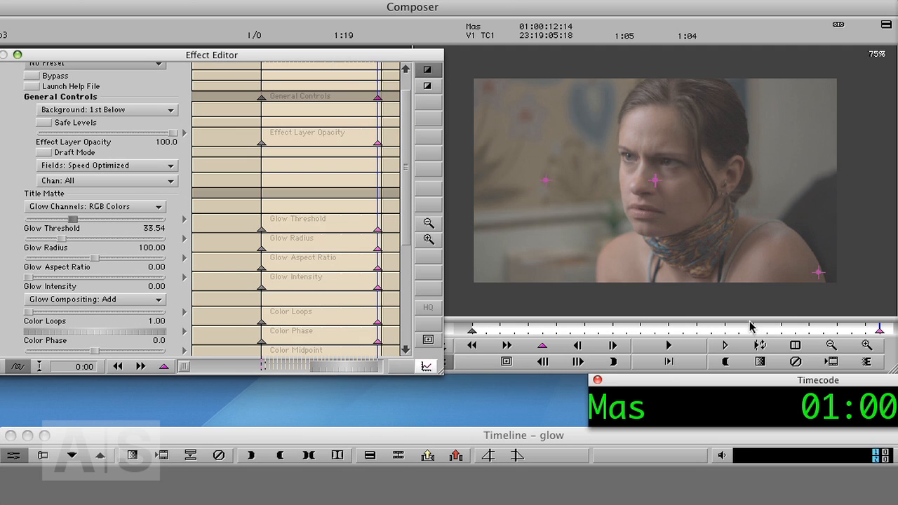
- Copy the keyframed BCC Glow effect from V2 onto the short overlapping "EXT k gives bottle" segment on V1
drag(723, 329, 458, 339)
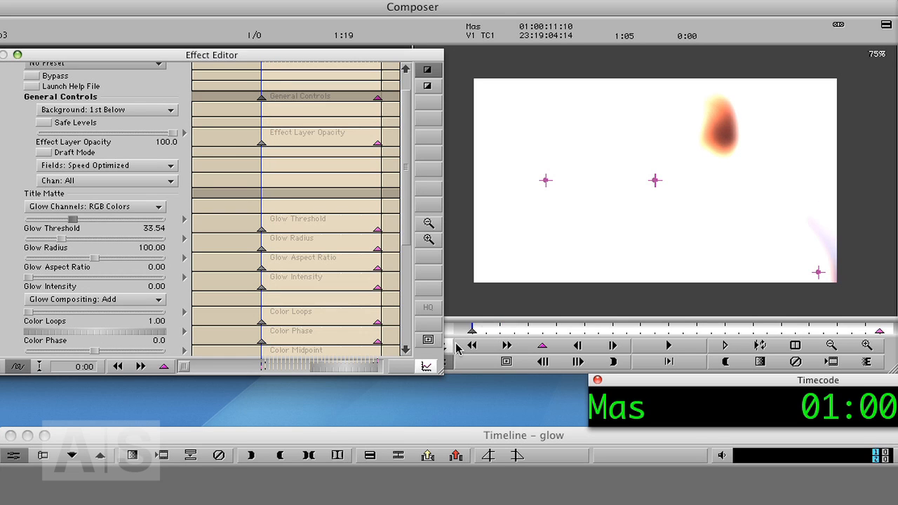
scroll(406, 222, up, 1)
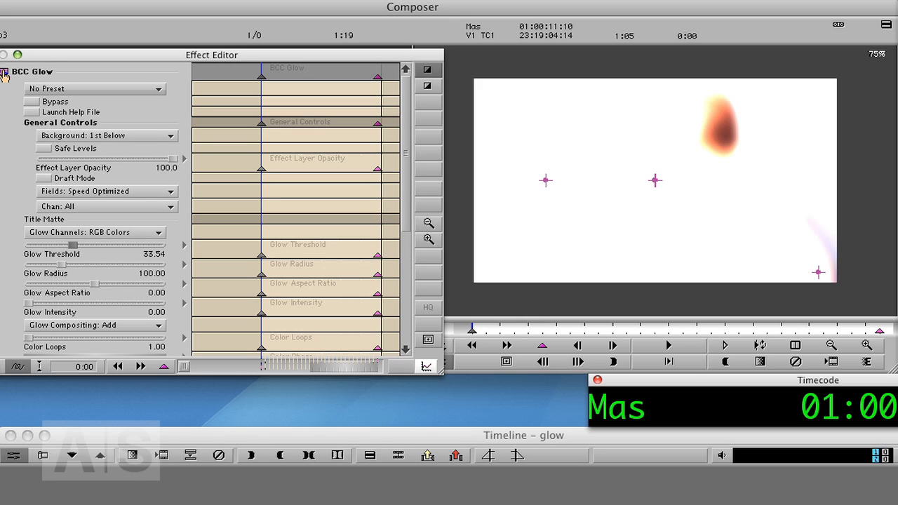
mouse_move(4, 73)
mouse_down()
mouse_move(107, 135)
mouse_move(2, 85)
mouse_up()
drag(3, 77, 641, 504)
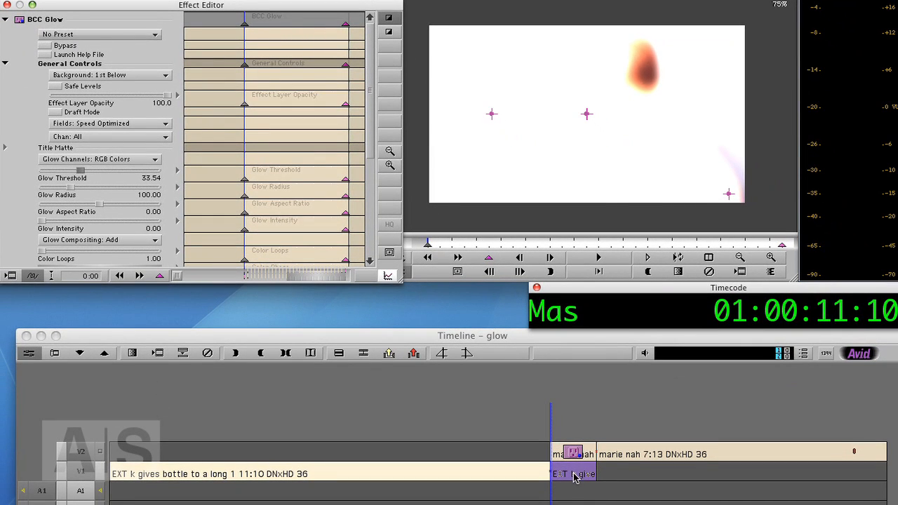
drag(573, 477, 574, 477)
click(587, 477)
click(571, 476)
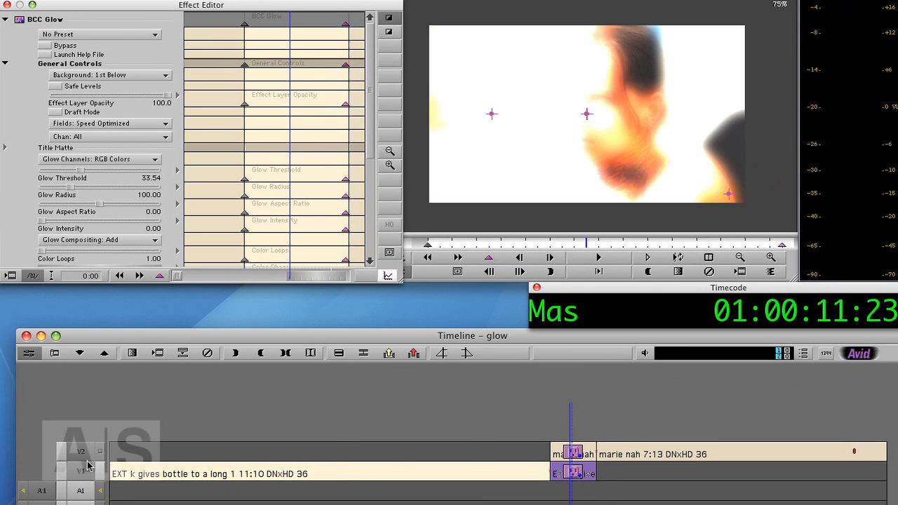
- Monitor V1 and, at the first keyframe of its BCC Glow, set Glow Intensity to 0.00 and Glow Threshold to 41.46
click(102, 473)
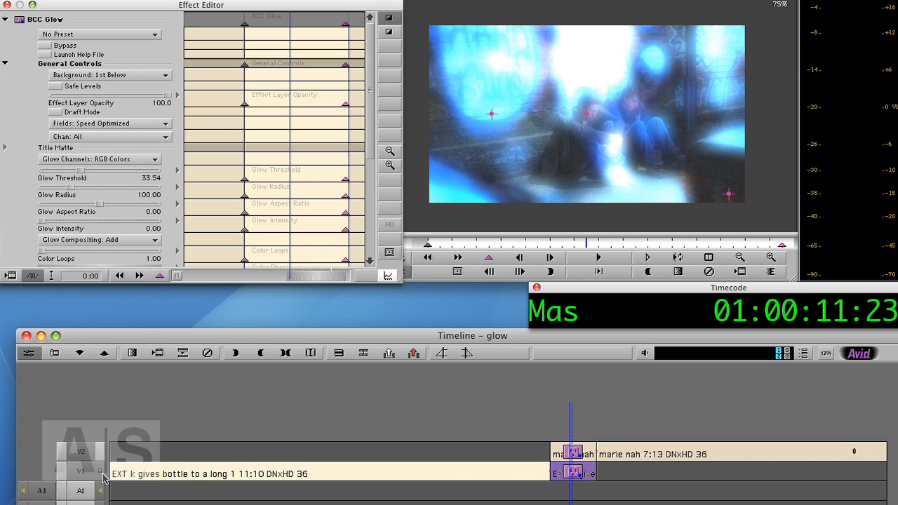
click(576, 480)
drag(460, 248, 581, 247)
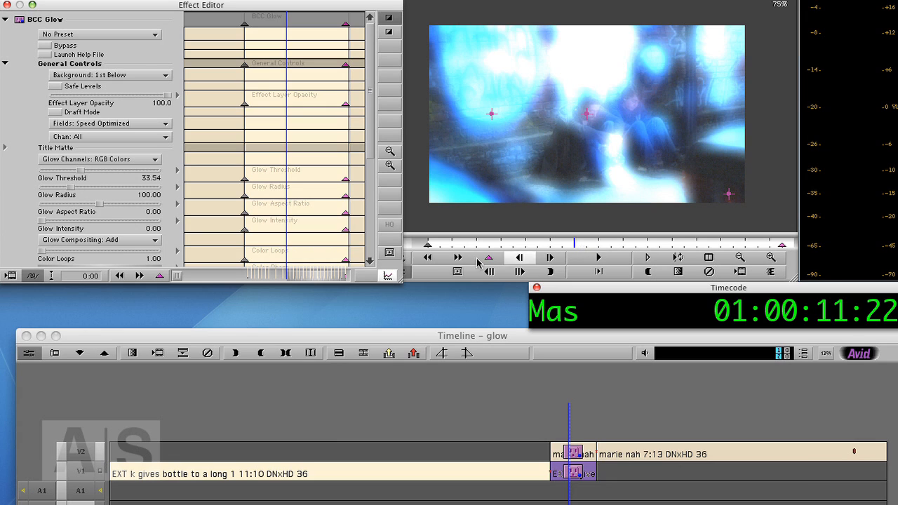
drag(476, 246, 428, 253)
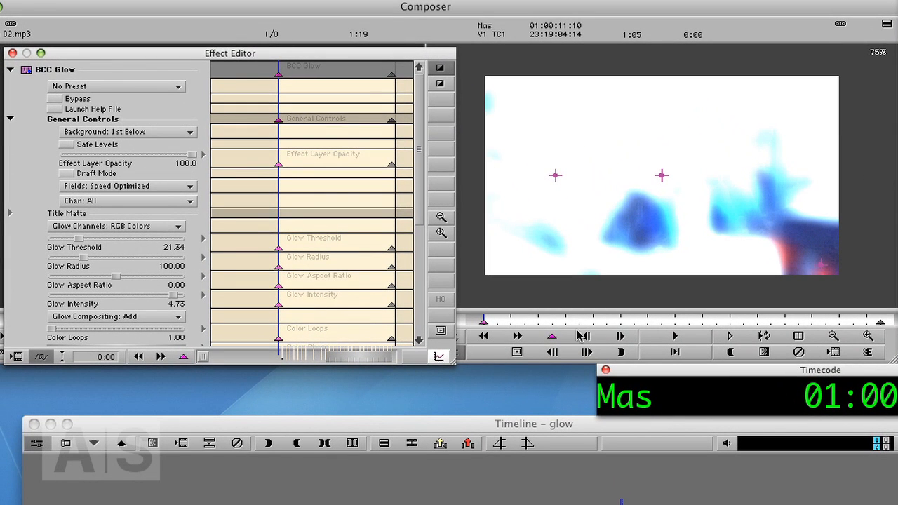
click(882, 323)
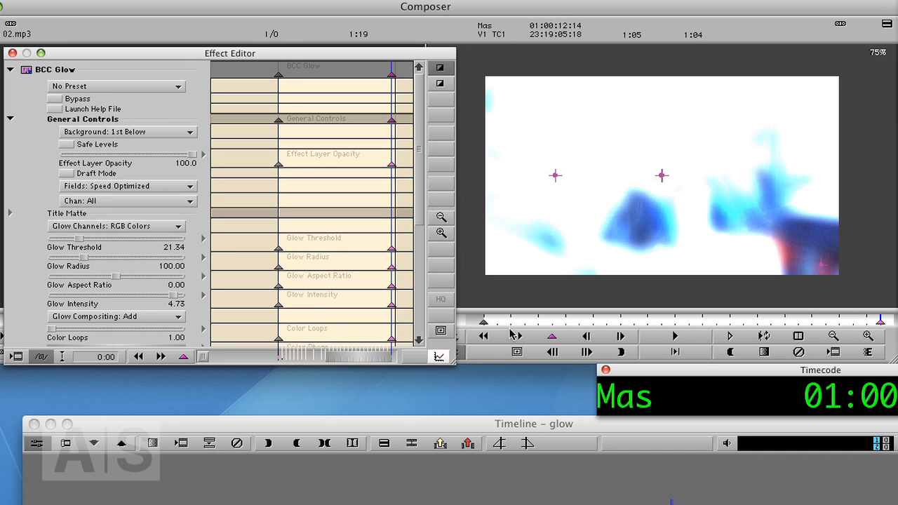
click(483, 324)
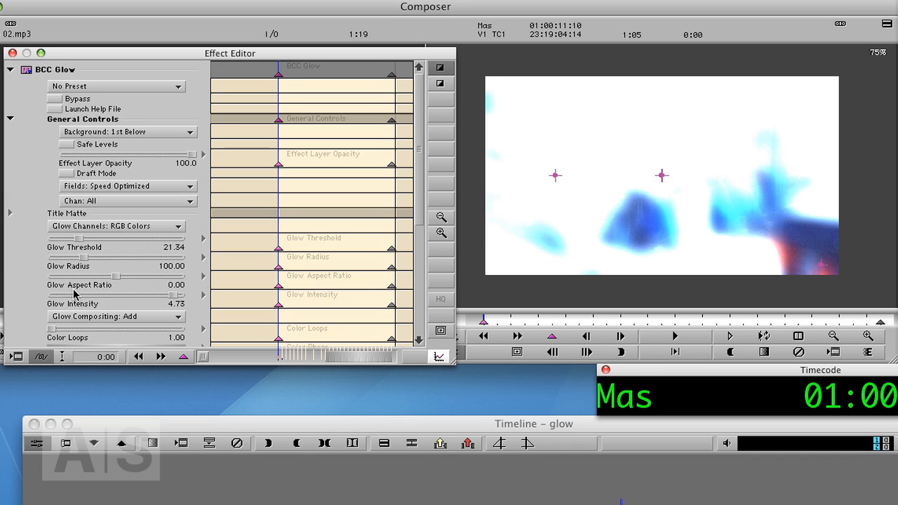
drag(175, 302, 33, 307)
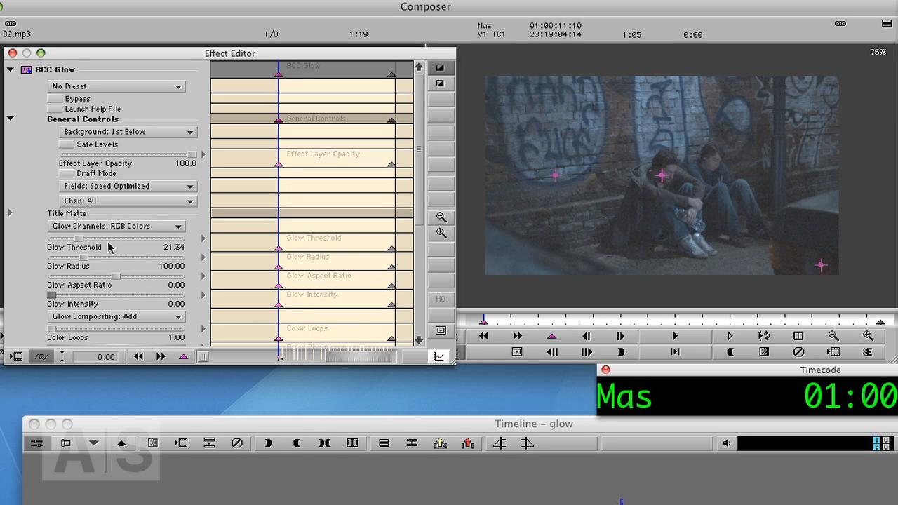
drag(81, 240, 110, 244)
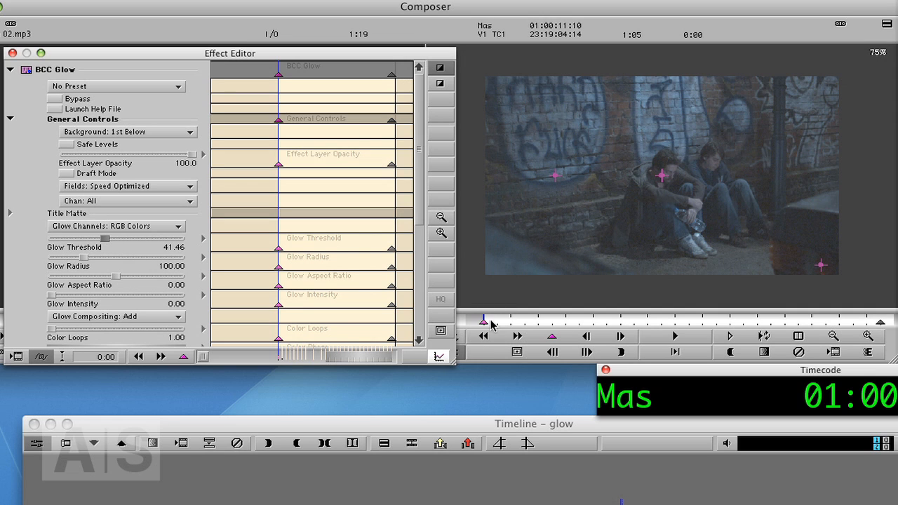
- At the last keyframe of the V1 BCC Glow, set Glow Threshold to 17.68 and play back the glow
drag(491, 321, 884, 325)
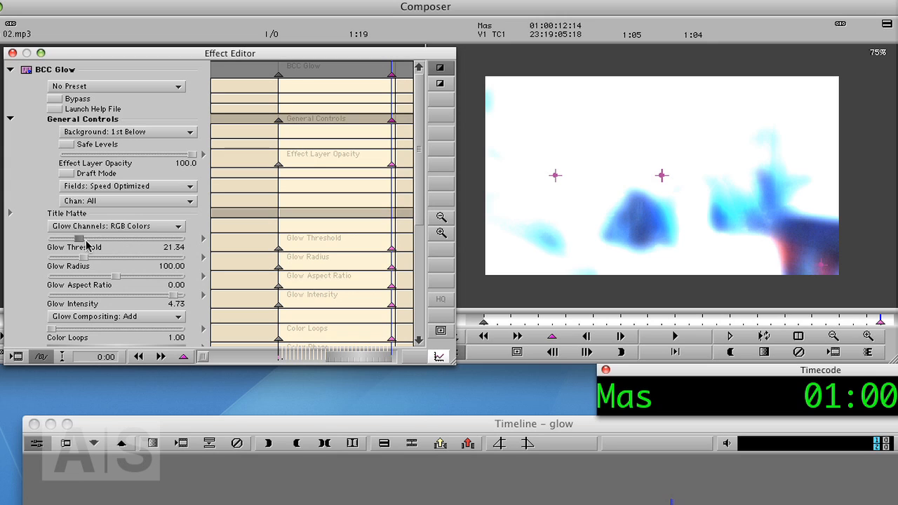
drag(80, 242, 77, 245)
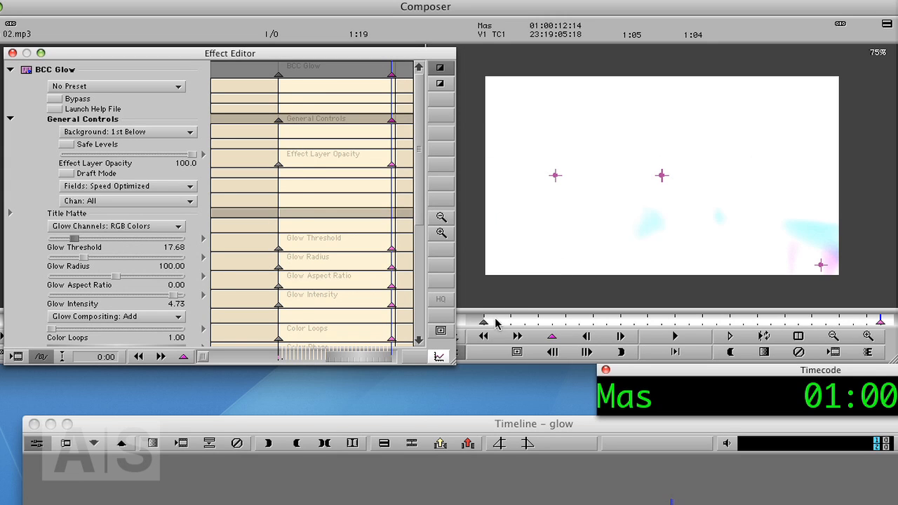
drag(495, 322, 529, 323)
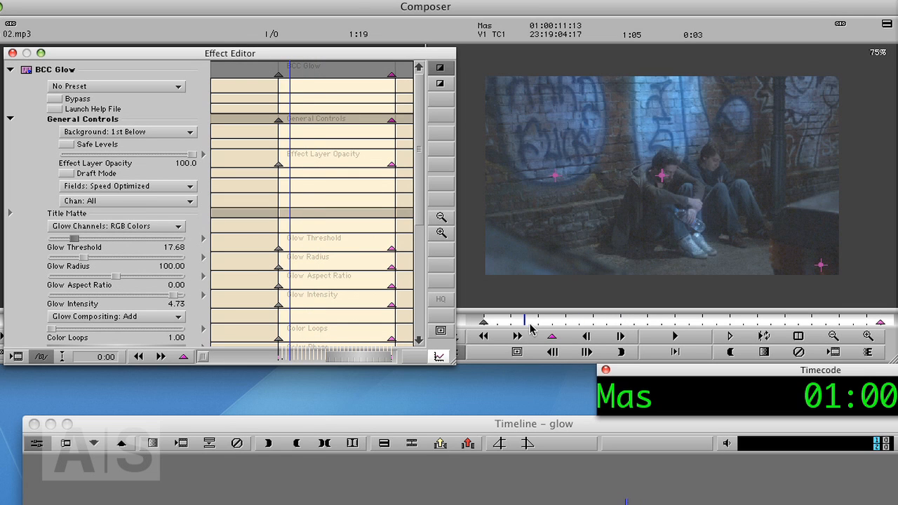
key(space)
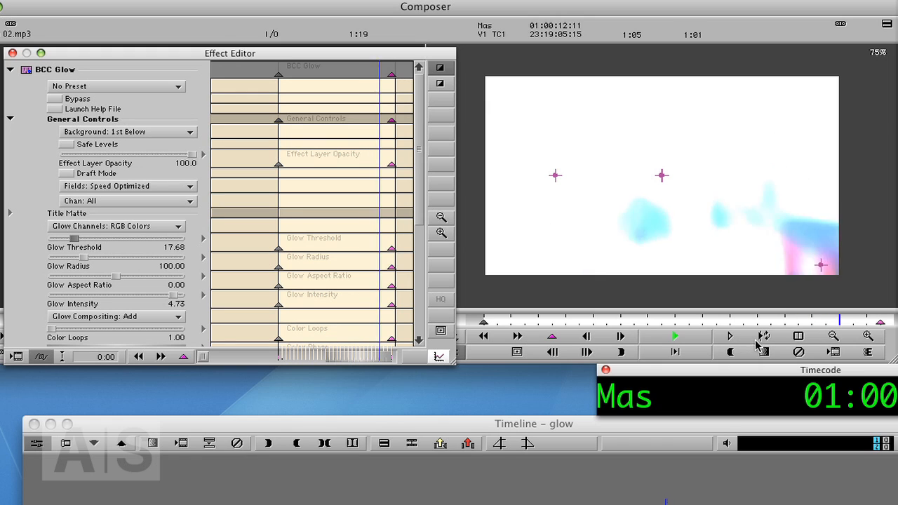
- Scrub and play through the overlapping segments with V2 monitored to check how the two glows meet
drag(729, 324, 538, 326)
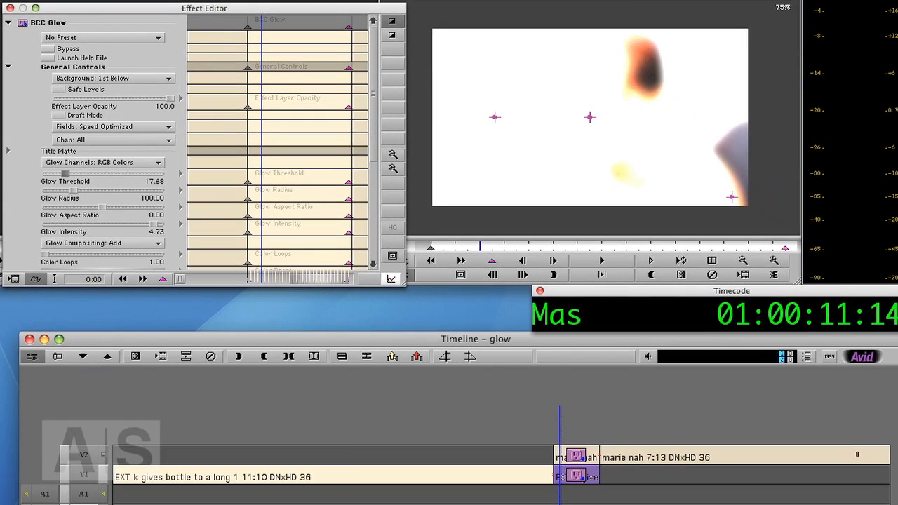
click(553, 493)
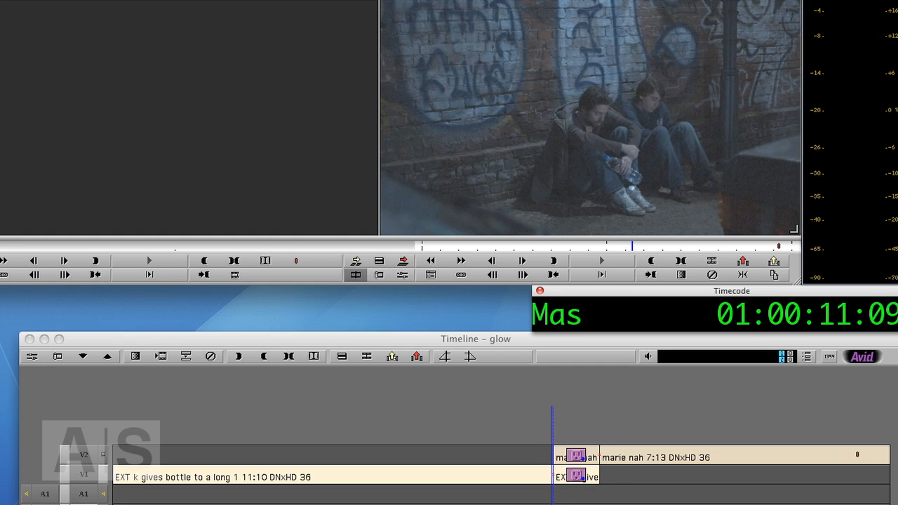
key(space)
mouse_move(565, 494)
mouse_down()
mouse_move(583, 494)
mouse_move(519, 494)
mouse_move(604, 494)
mouse_move(547, 493)
mouse_move(578, 494)
mouse_up()
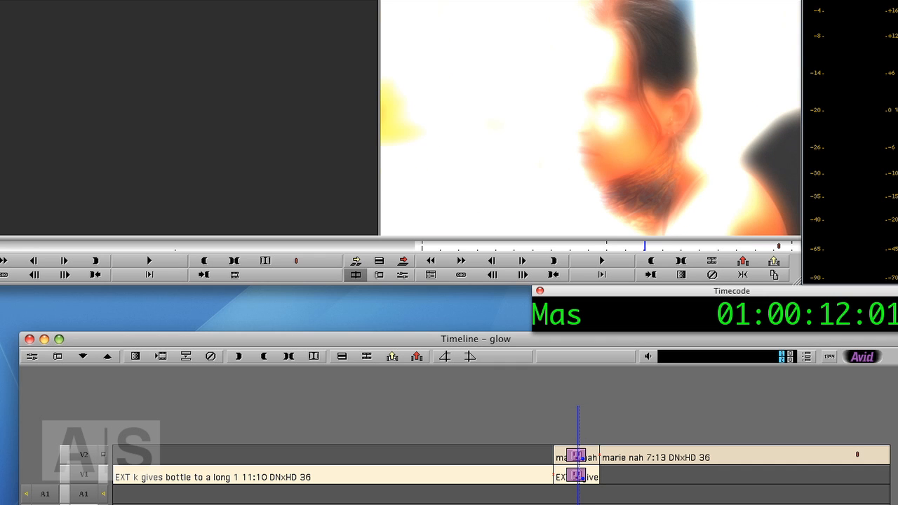
- At the first keyframe of the V2 segment's BCC Glow, set Effect Layer Opacity to 0.0
click(83, 495)
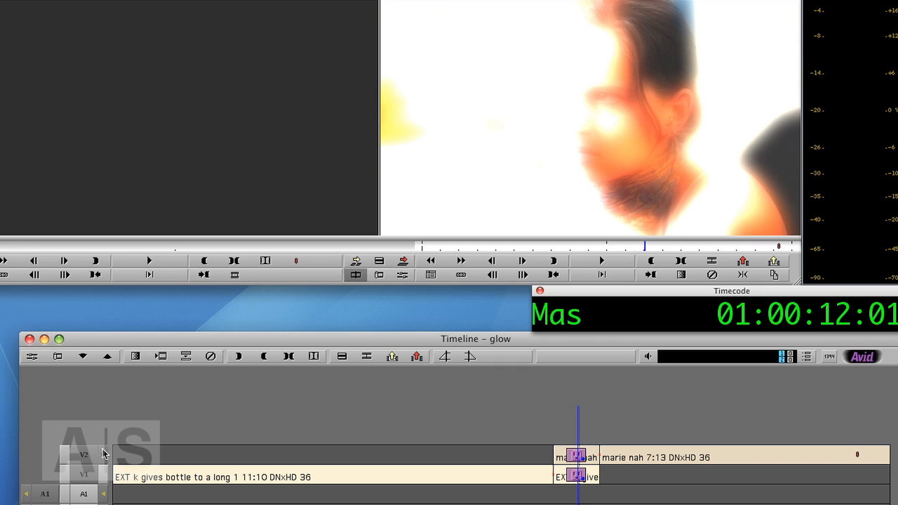
key(shift+F10)
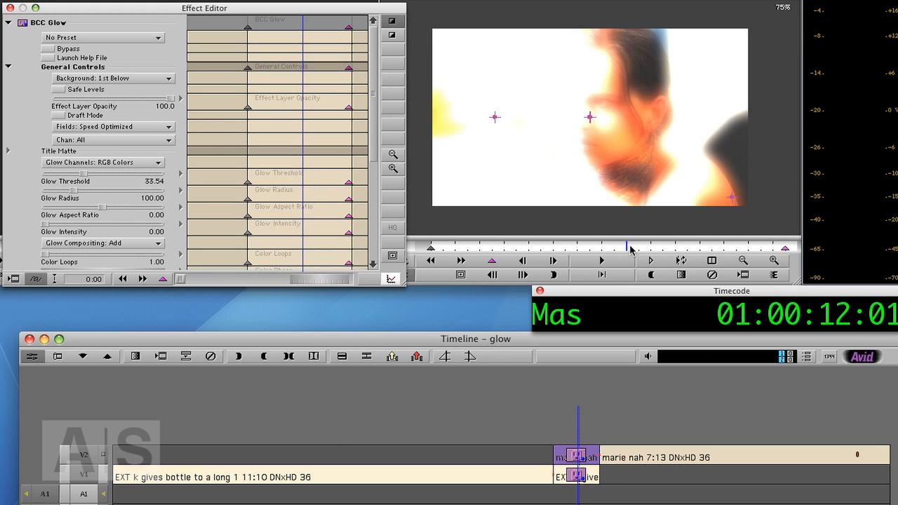
drag(626, 249, 431, 257)
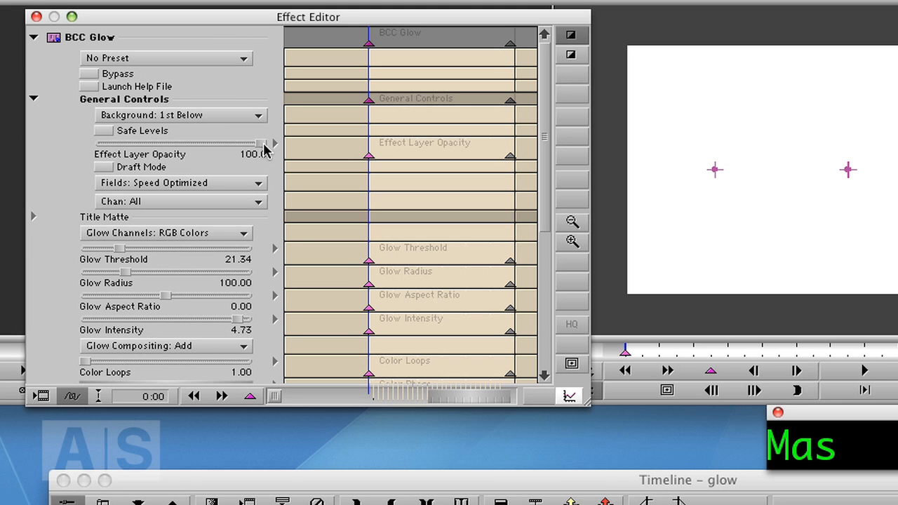
drag(260, 145, 40, 154)
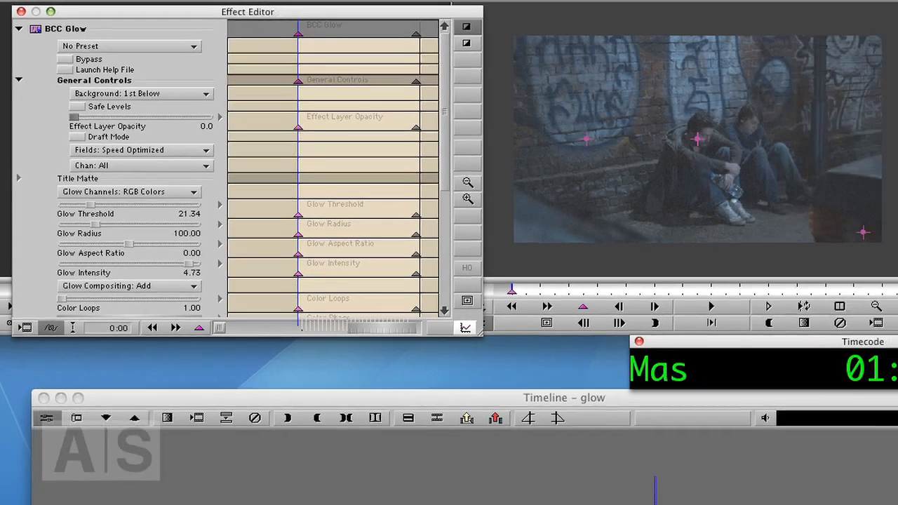
- Monitor V1 and set Effect Layer Opacity to 0.0 at the last keyframe of its BCC Glow
click(582, 479)
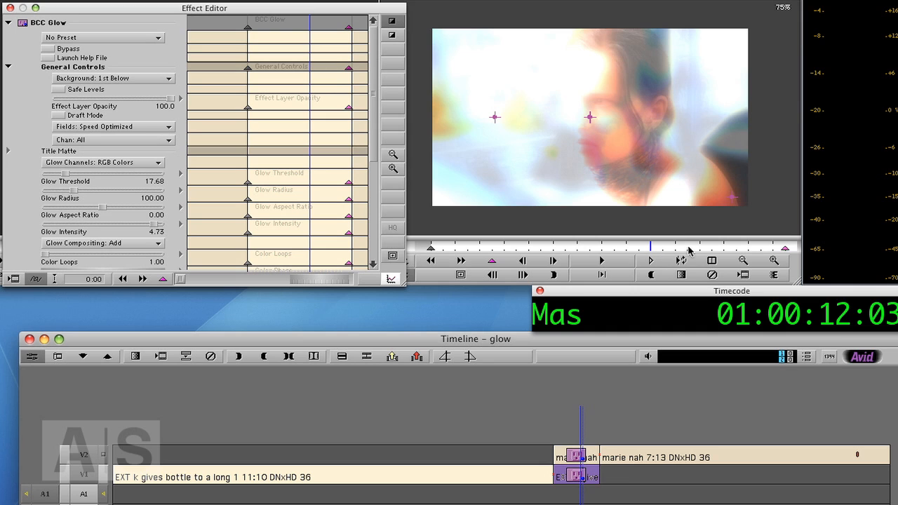
click(103, 475)
click(785, 249)
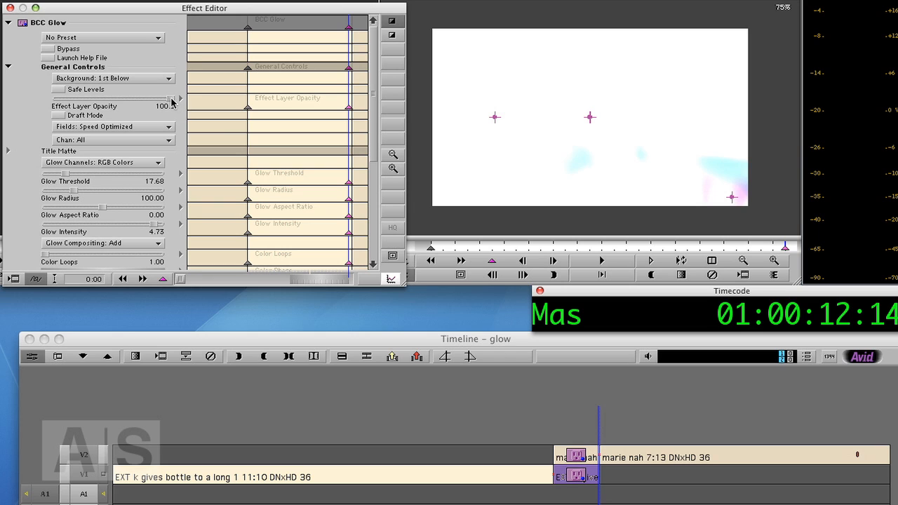
drag(171, 102, 55, 100)
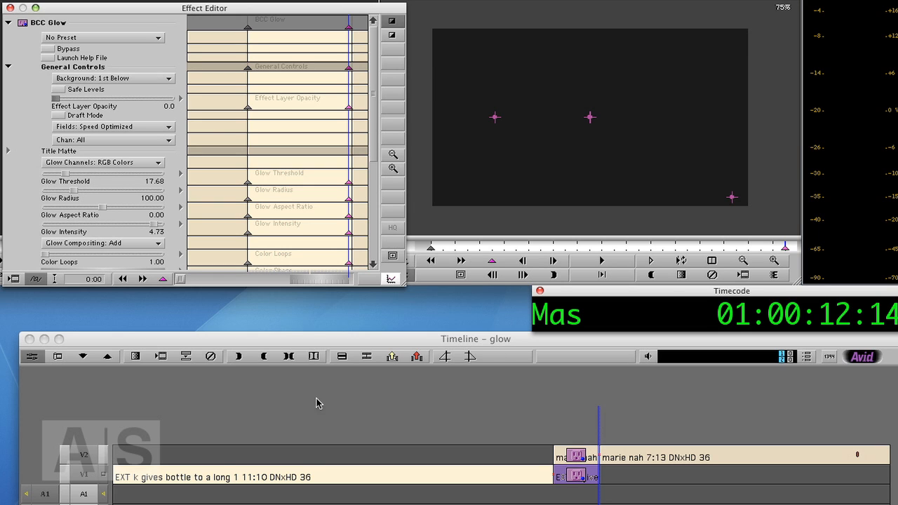
- Monitor V2 again and render the BCC Glow effects on both video tracks at the overlap
click(103, 463)
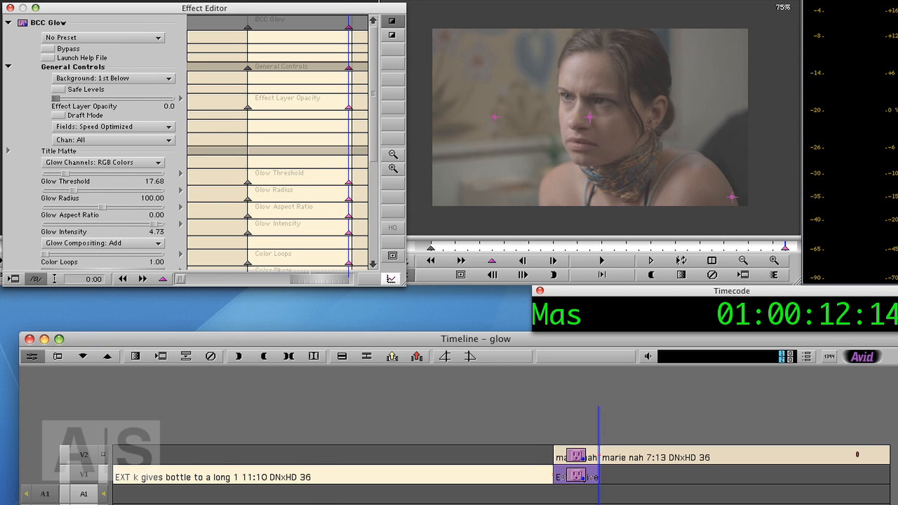
mouse_move(587, 494)
mouse_down()
mouse_move(561, 494)
mouse_move(589, 494)
mouse_up()
click(95, 477)
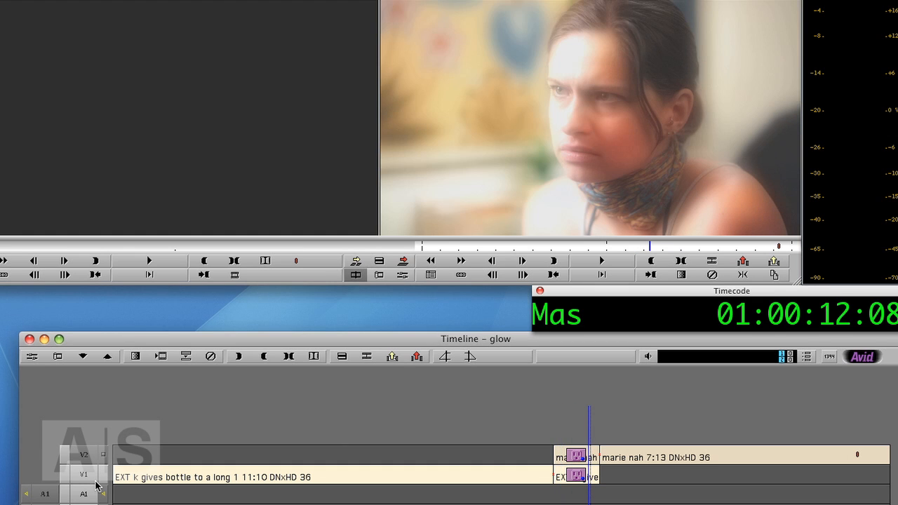
key(super+r)
key(Return)
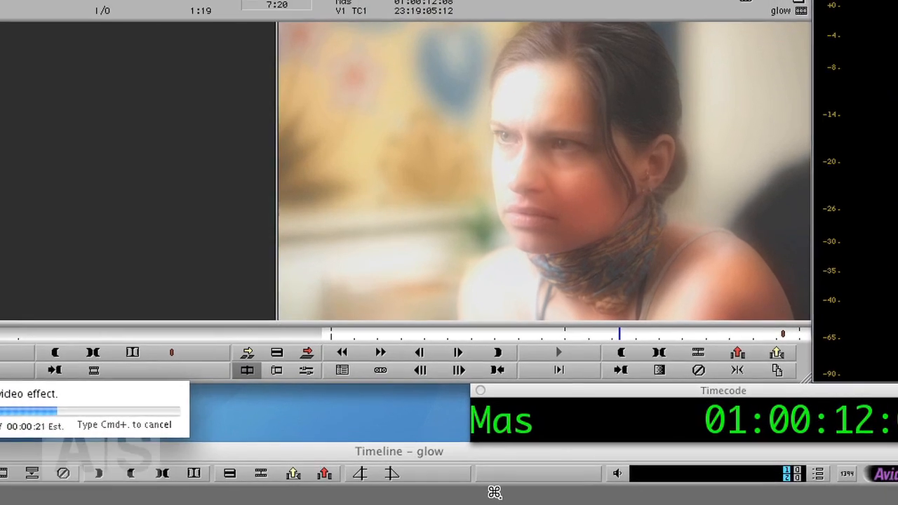
- Play and step through the rendered glow transition between the two clips to review it
key(Right)
key(Right)
key(Right)
key(Right)
key(Right)
key(Right)
key(Left)
key(Left)
key(Left)
key(Left)
key(Left)
key(Left)
key(Left)
key(Left)
key(Left)
key(Left)
key(Left)
key(Left)
key(Left)
key(Left)
key(Left)
key(Left)
key(Left)
key(Left)
key(Left)
key(Left)
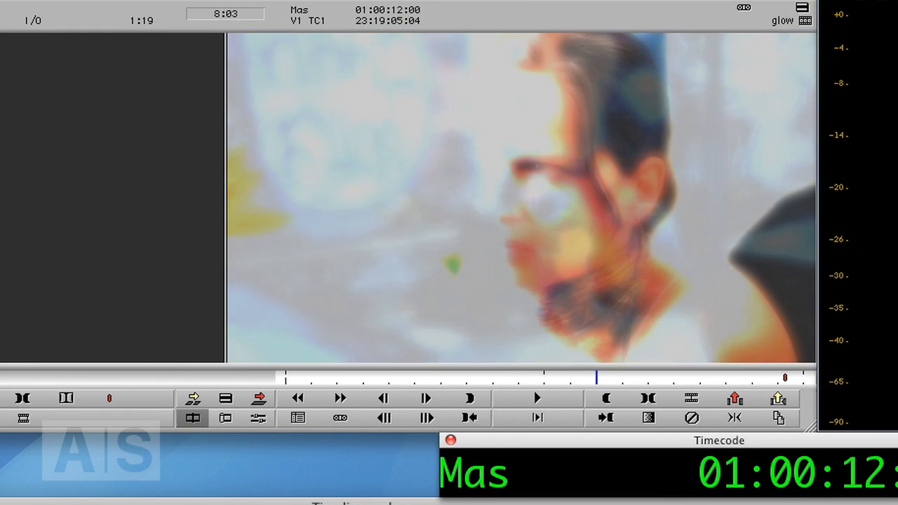
key(space)
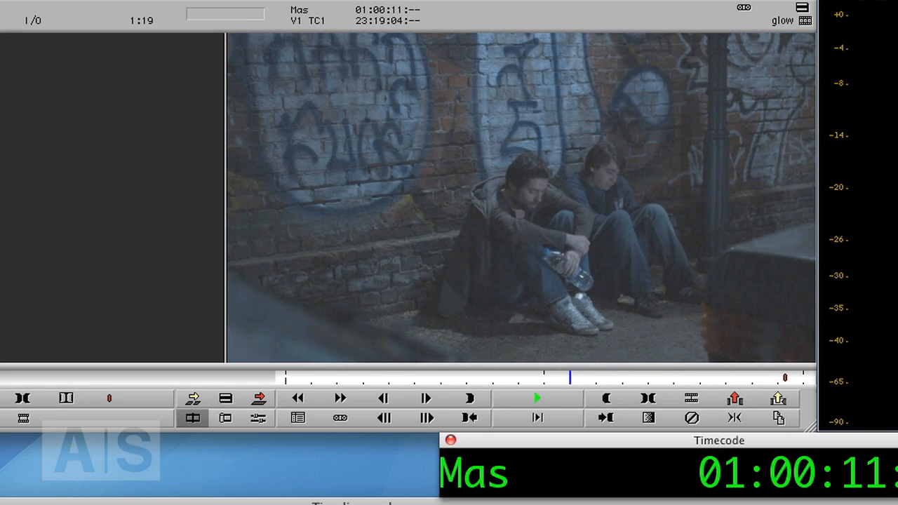
key(space)
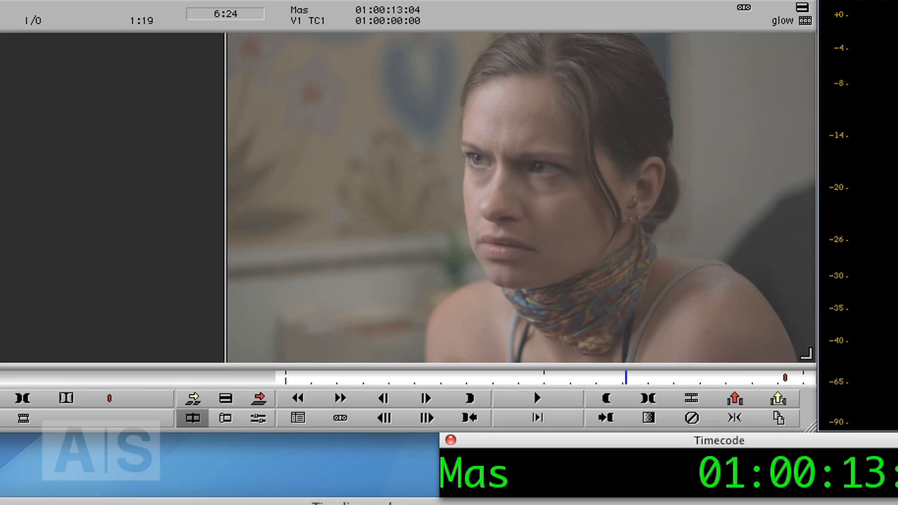
key(Left)
key(Left)
key(Left)
key(Left)
key(Left)
key(Left)
key(Left)
key(Left)
key(Left)
key(Left)
key(Left)
key(Left)
key(Left)
key(Left)
key(Left)
key(Left)
key(Left)
key(Left)
key(Left)
key(Left)
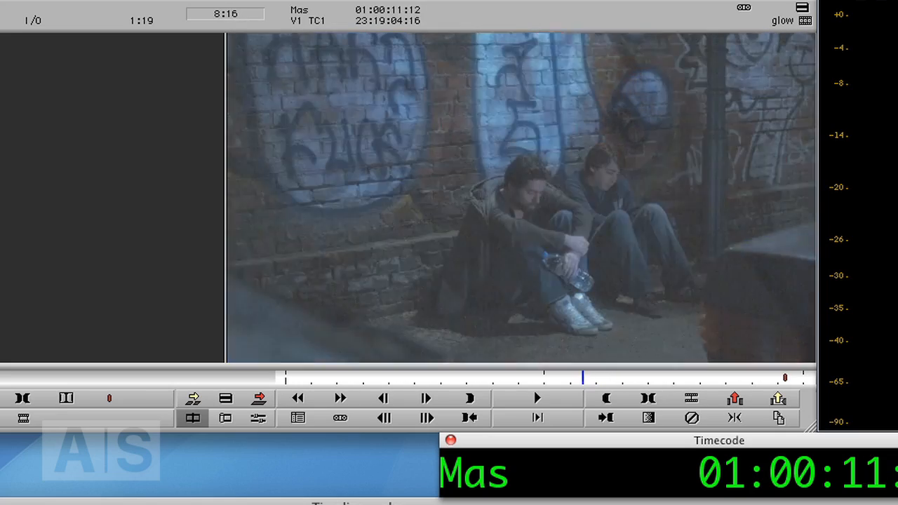
- Switch to Chromium and look over the Avid Screencast website, Twitter page and Facebook page
key(super+Tab)
key(super+Tab)
key(super+Tab)
key(super+Tab)
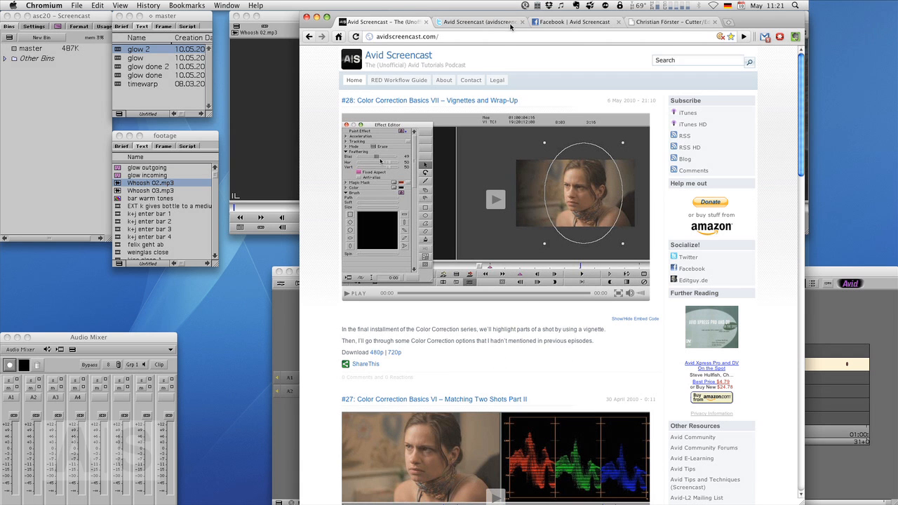
click(485, 24)
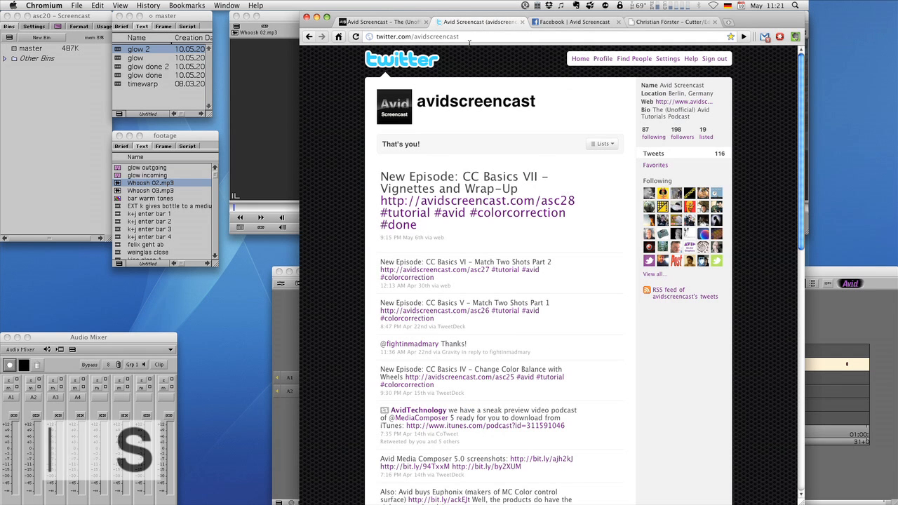
click(590, 25)
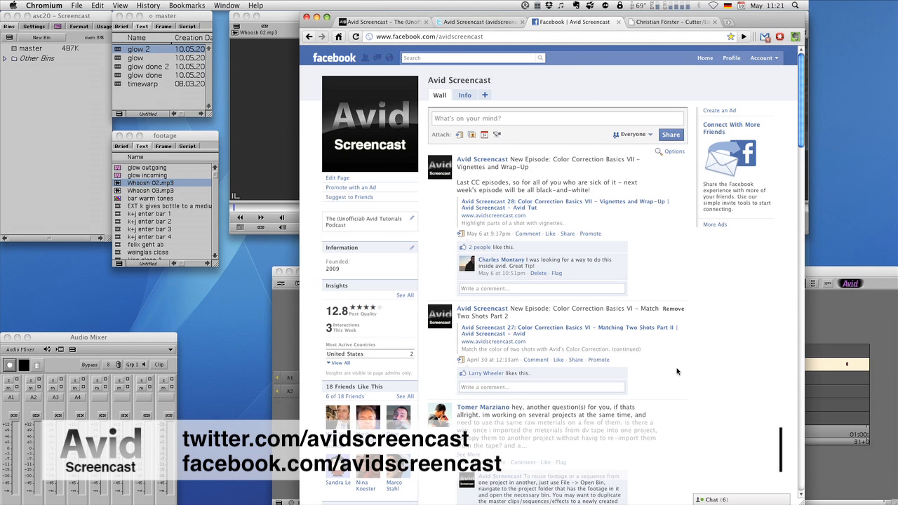
scroll(673, 353, down, 5)
scroll(709, 320, up, 1)
scroll(710, 320, up, 5)
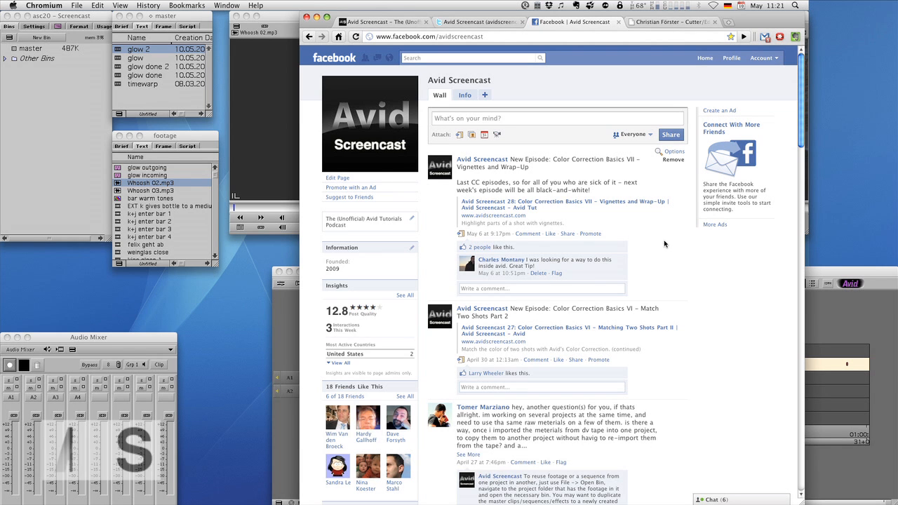
scroll(677, 281, down, 2)
scroll(676, 284, down, 1)
scroll(683, 293, up, 3)
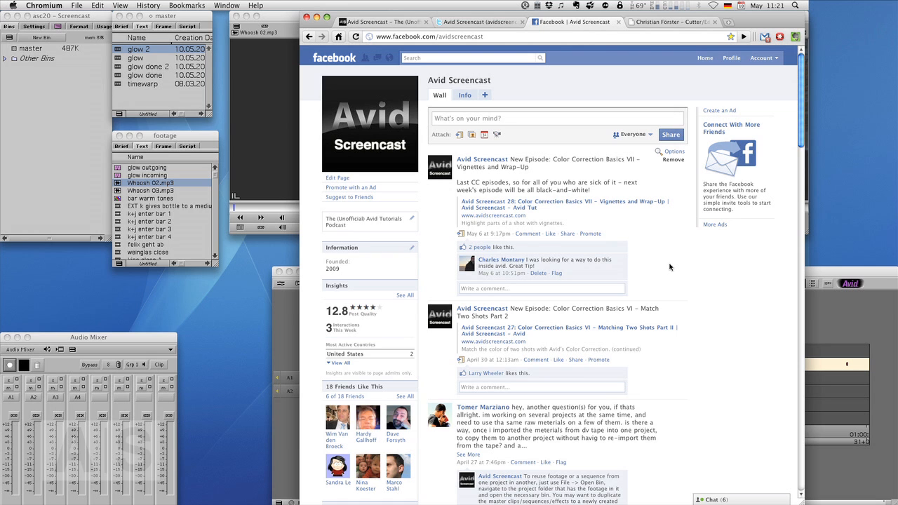
- Show the editguy.de website and look through its portfolio entries
click(659, 25)
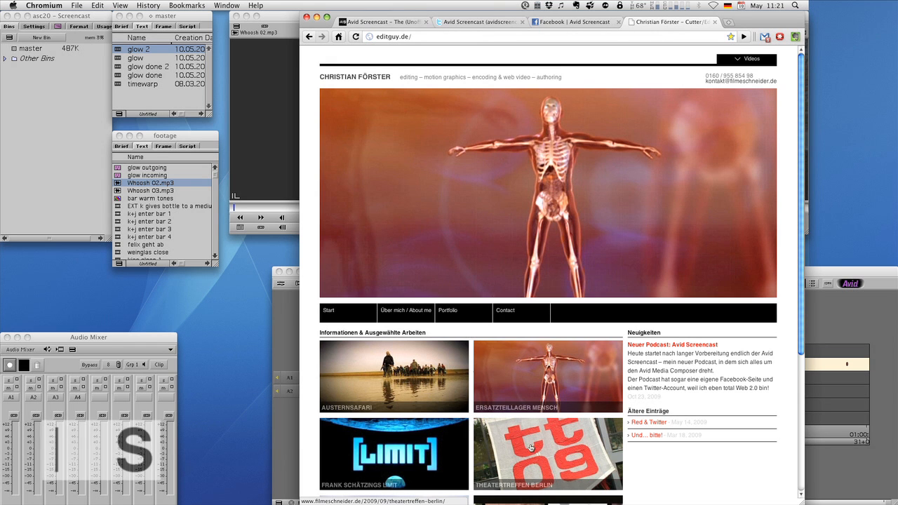
scroll(583, 288, down, 5)
scroll(582, 287, up, 5)
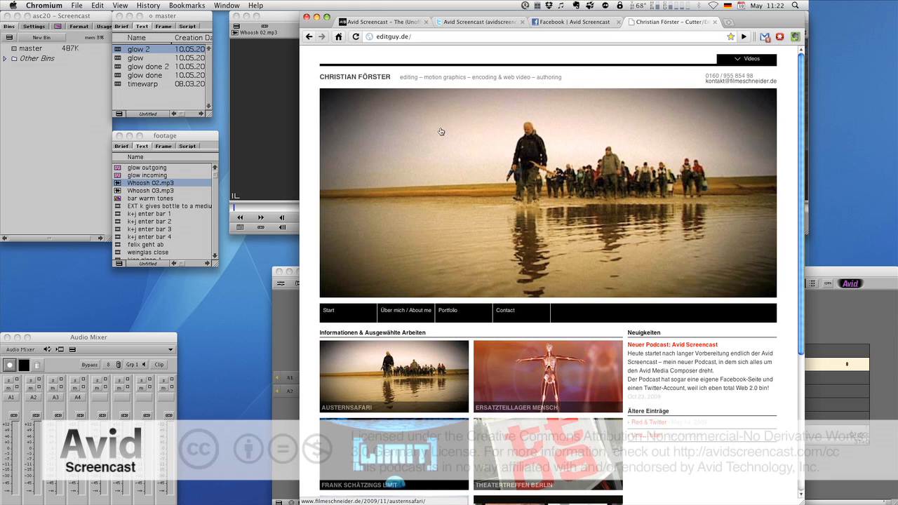
scroll(461, 245, down, 1)
scroll(461, 245, down, 5)
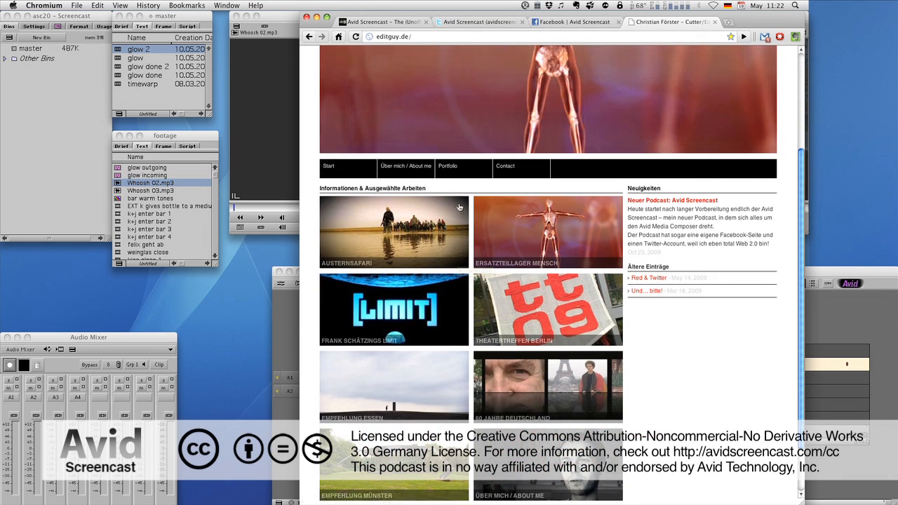